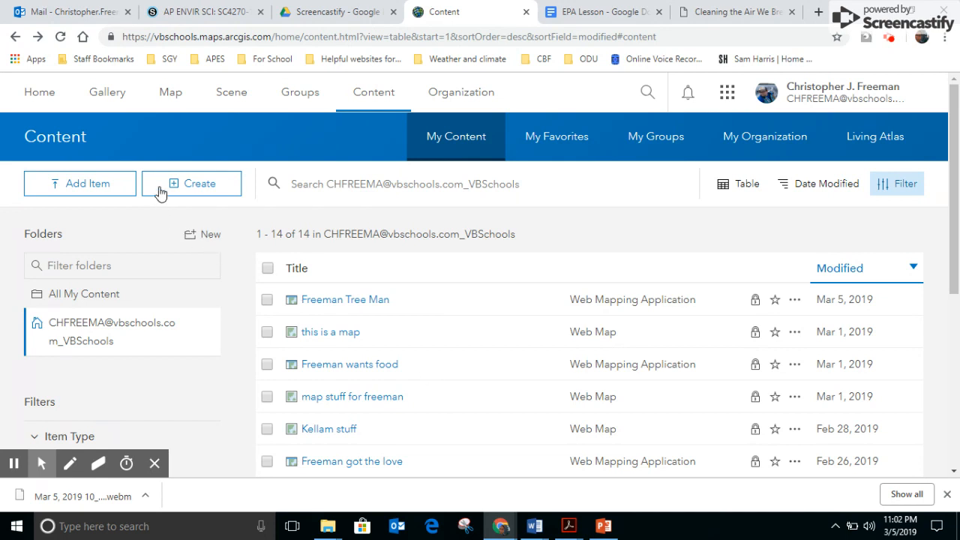
Start a new web app from the Story Map Cascade configurable template
{"action": "left_click", "coordinate": [200, 190]}
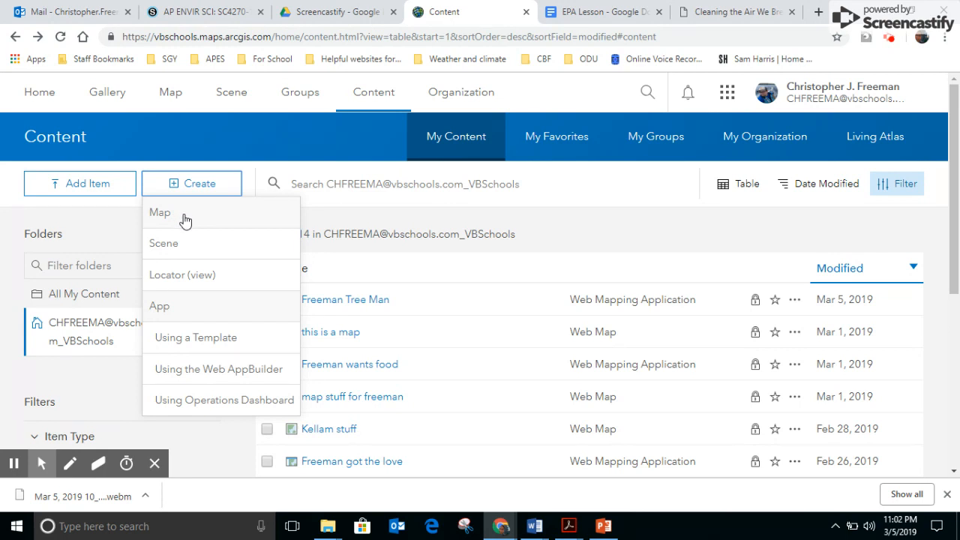
{"action": "left_click", "coordinate": [214, 338]}
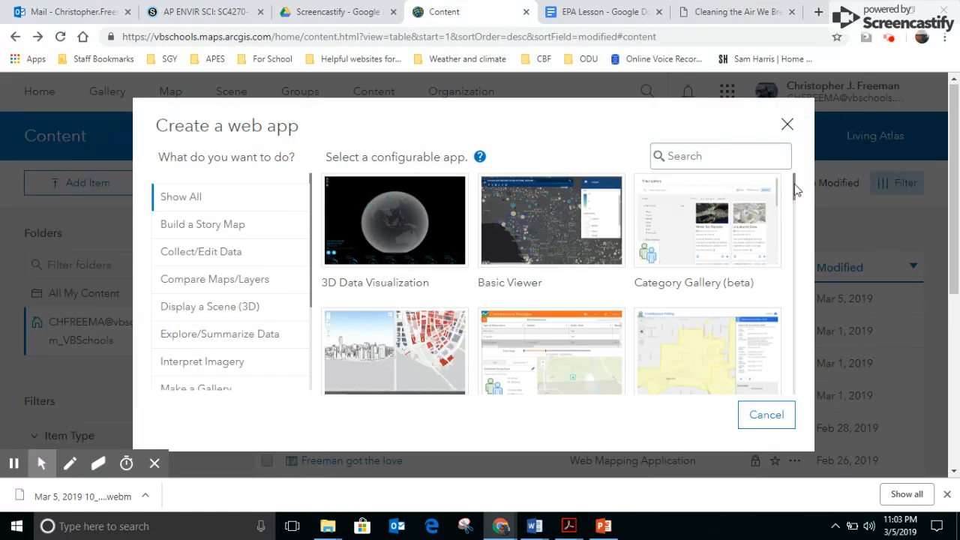
{"action": "left_click_drag", "start_coordinate": [798, 191], "coordinate": [767, 354]}
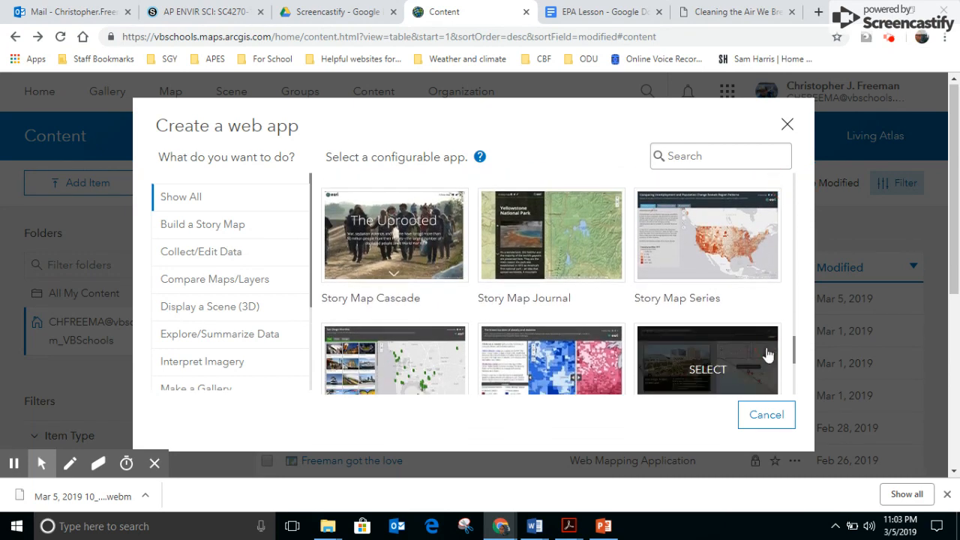
{"action": "left_click", "coordinate": [393, 239]}
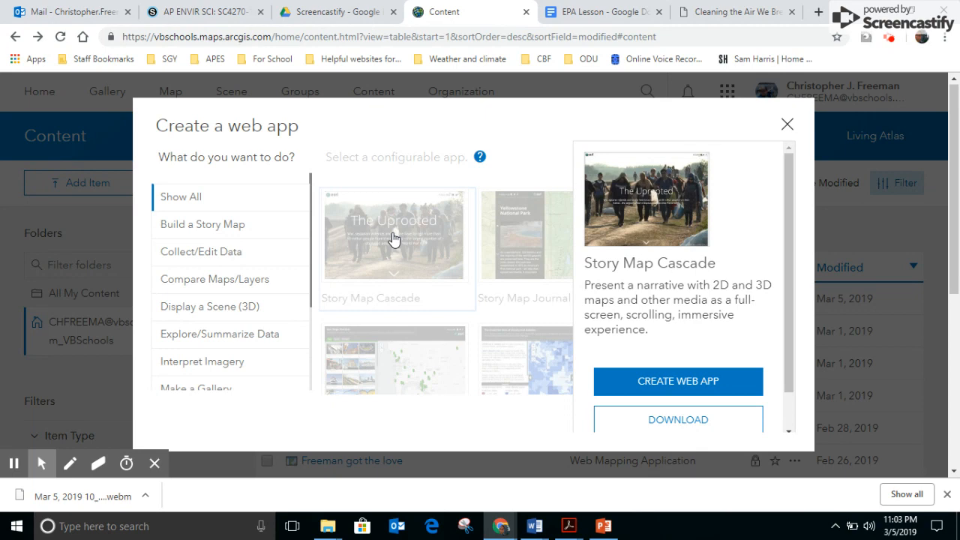
{"action": "left_click", "coordinate": [684, 383]}
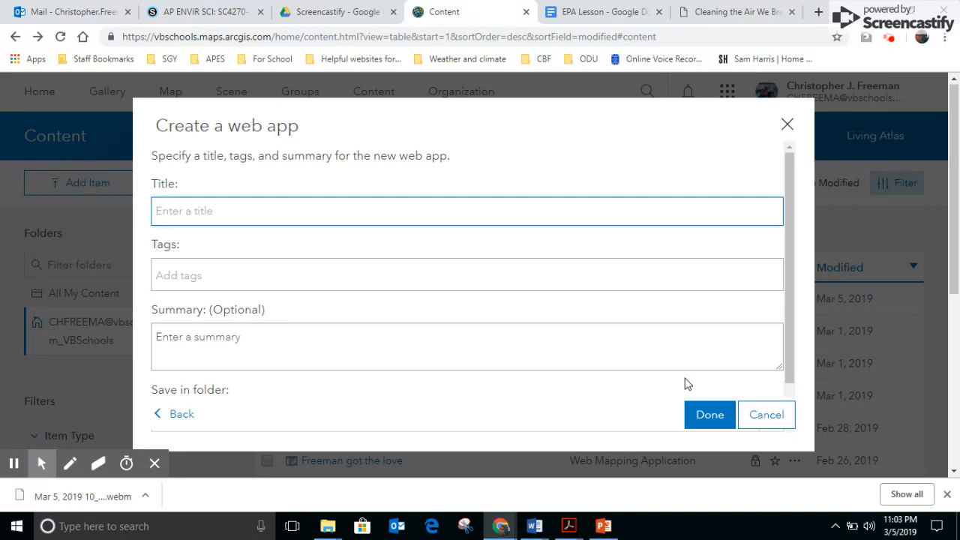
Title the new web app "Getting started" and try to submit it without tags
{"action": "type", "text": "Getting started"}
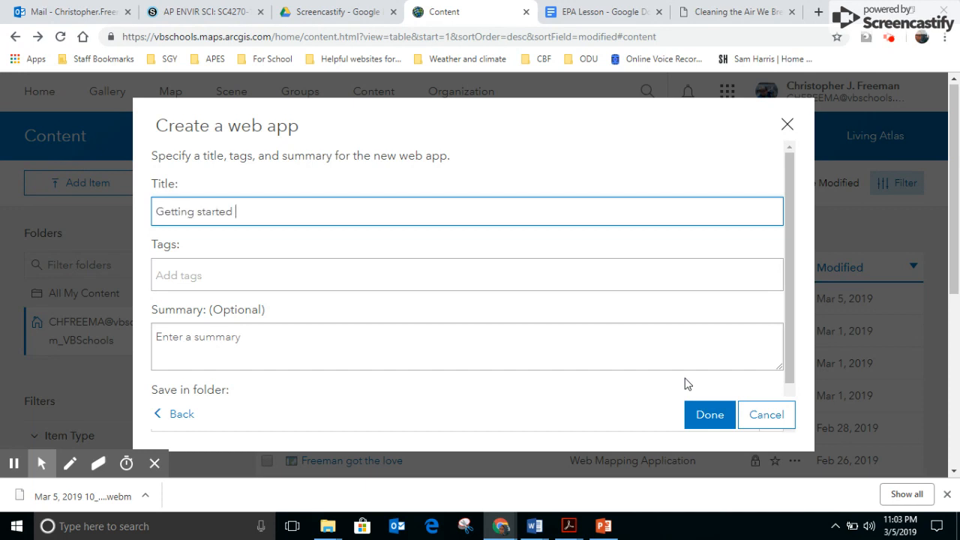
{"action": "left_click", "coordinate": [705, 416]}
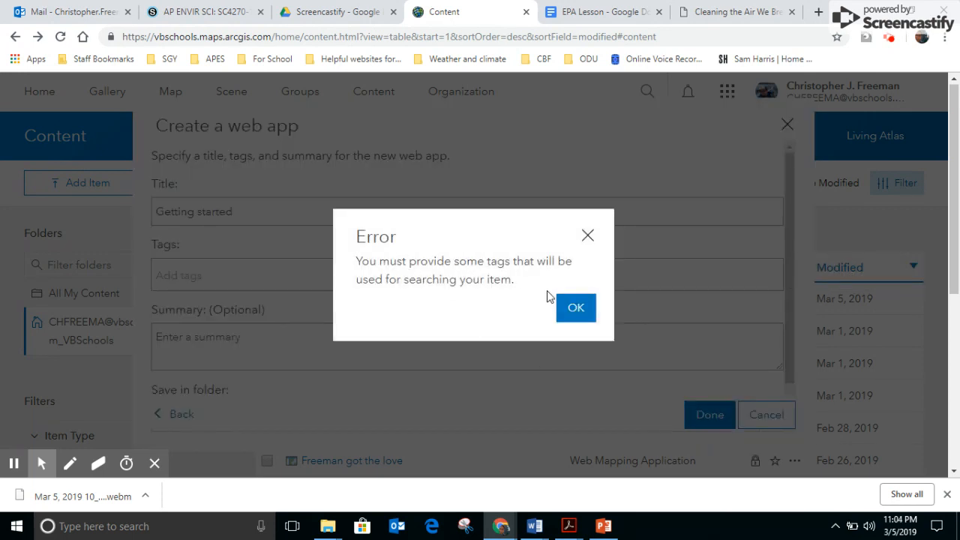
{"action": "left_click", "coordinate": [575, 310]}
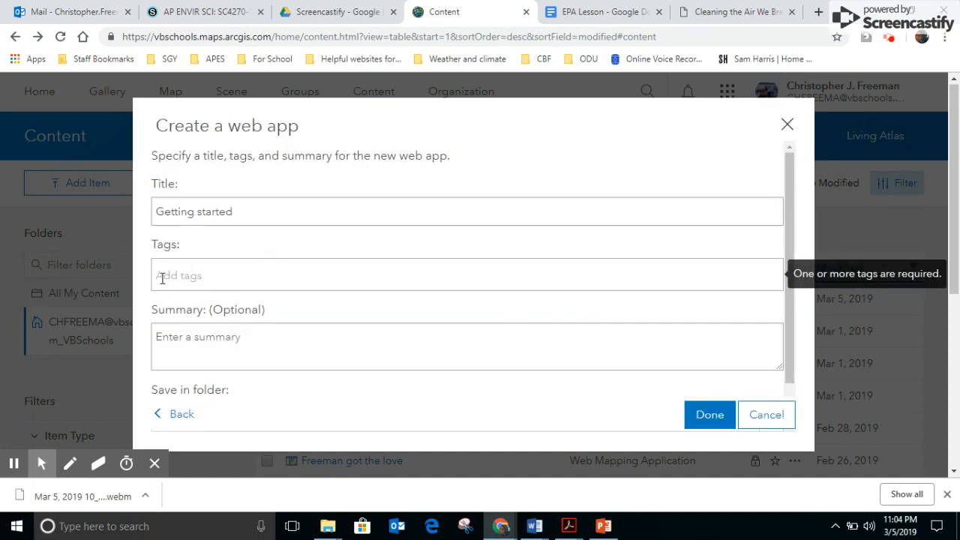
Tag the web app with "Getting started" and the author's surname, and create it
{"action": "left_click", "coordinate": [199, 276]}
{"action": "left_click", "coordinate": [200, 275]}
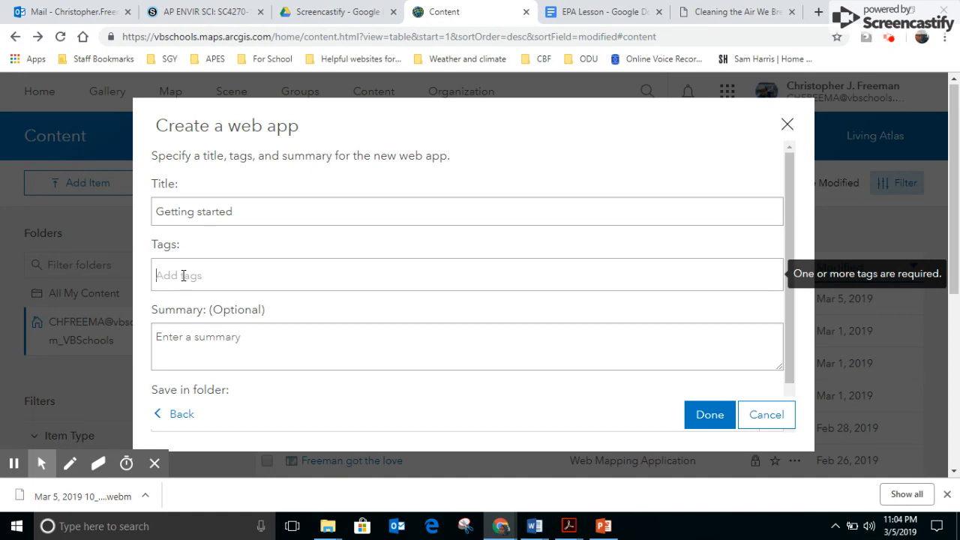
{"action": "left_click", "coordinate": [183, 275]}
{"action": "type", "text": "Getting started"}
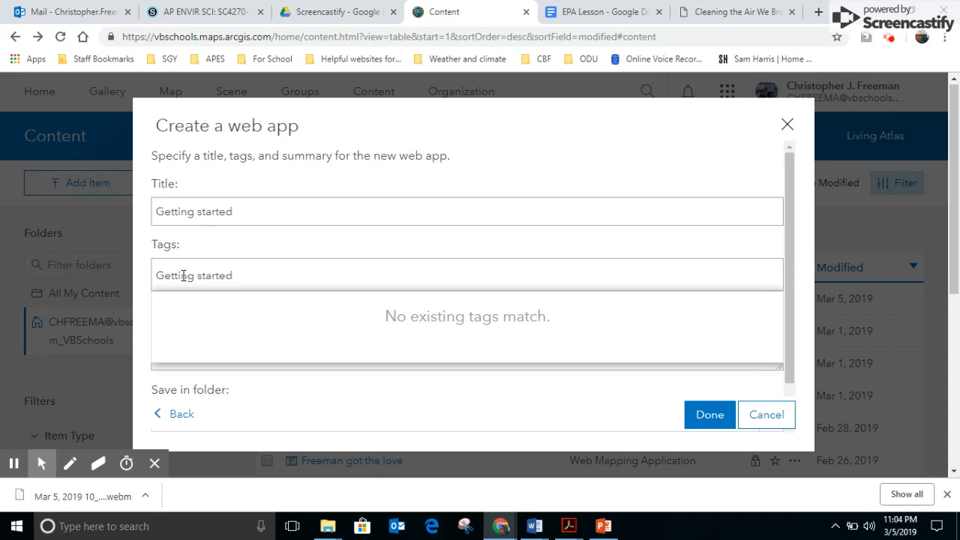
{"action": "key", "text": "Return"}
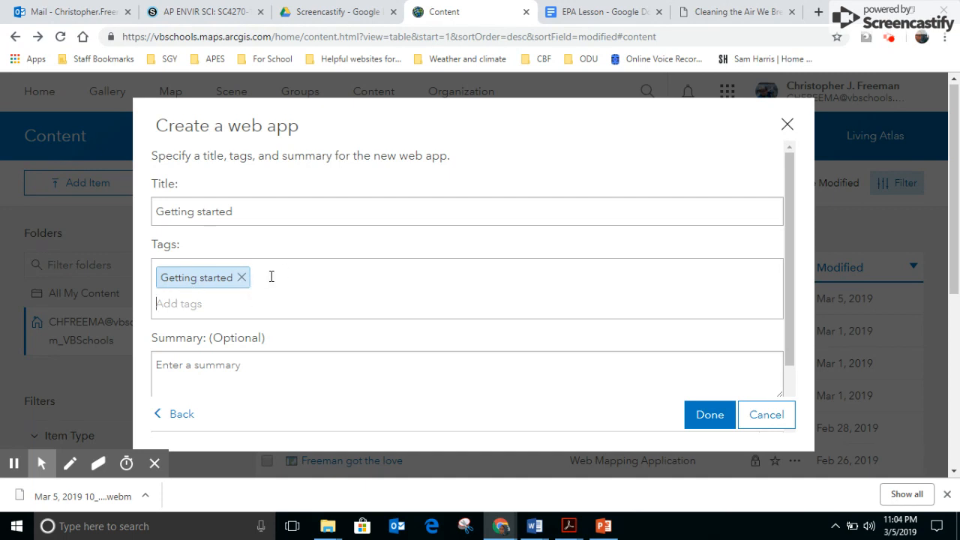
{"action": "type", "text": "Freeman"}
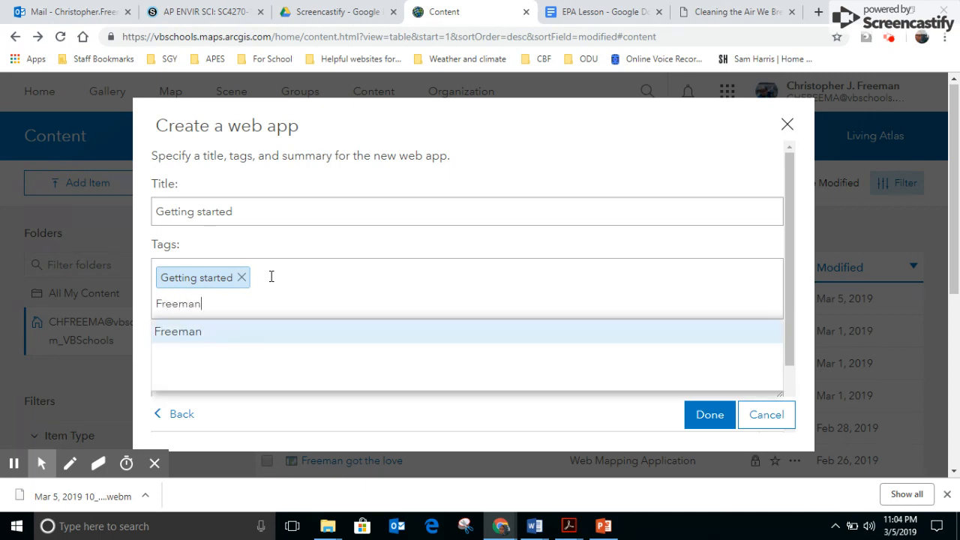
{"action": "key", "text": "Return"}
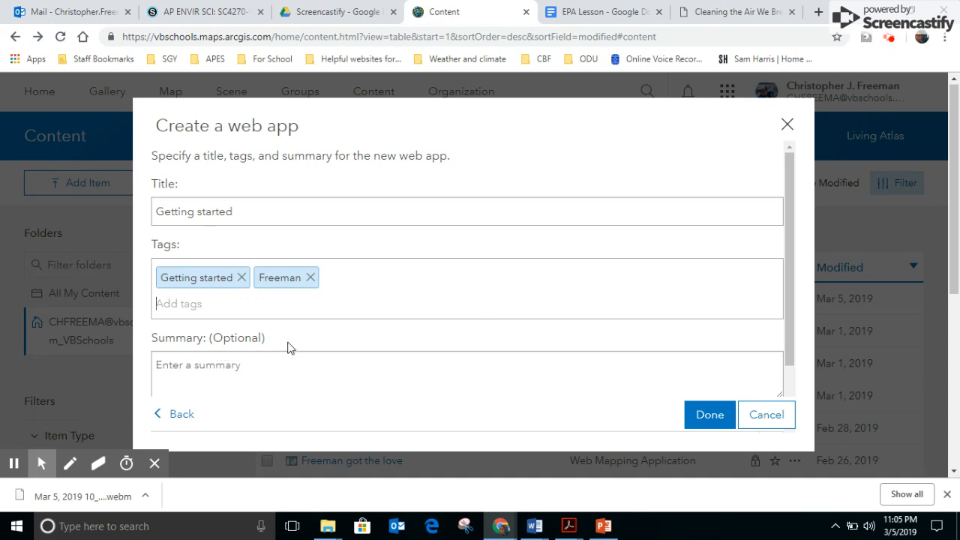
{"action": "left_click", "coordinate": [690, 410]}
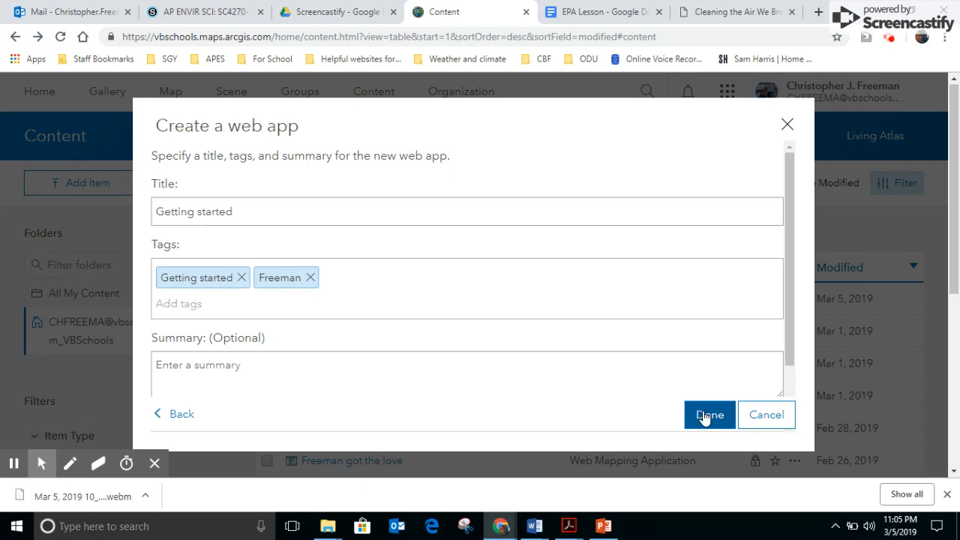
{"action": "left_click", "coordinate": [708, 417]}
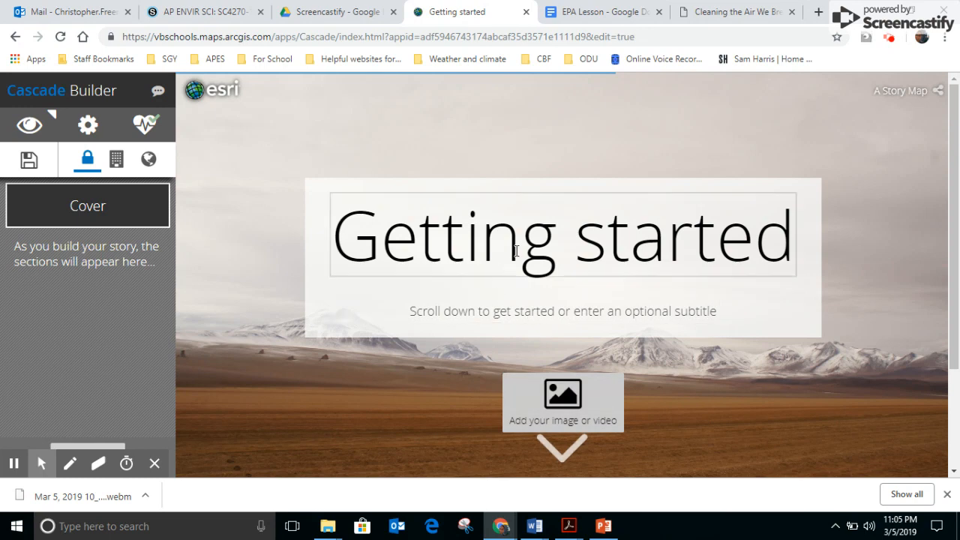
Enter the author's full name as the subtitle on the story's cover
{"action": "left_click", "coordinate": [416, 230]}
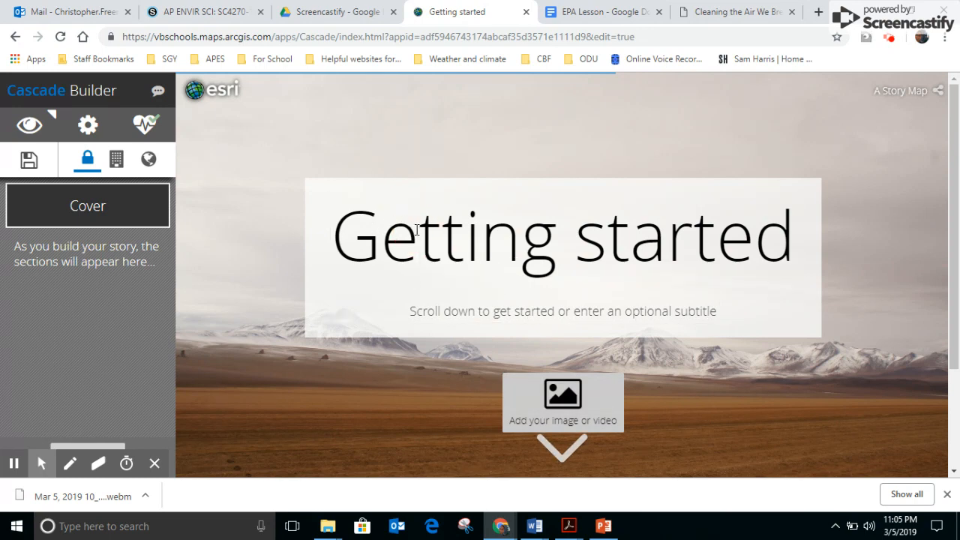
{"action": "left_click", "coordinate": [456, 313]}
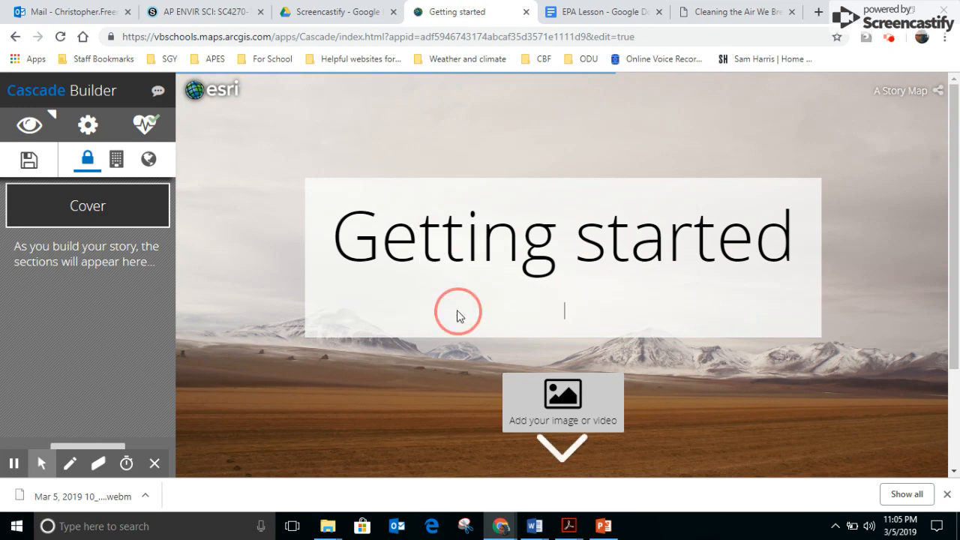
{"action": "left_click", "coordinate": [456, 252]}
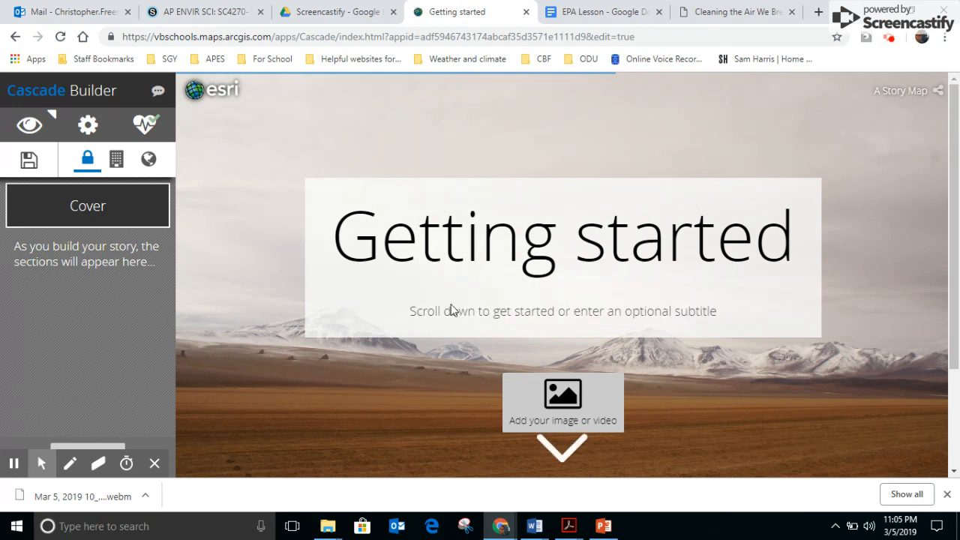
{"action": "left_click", "coordinate": [511, 314]}
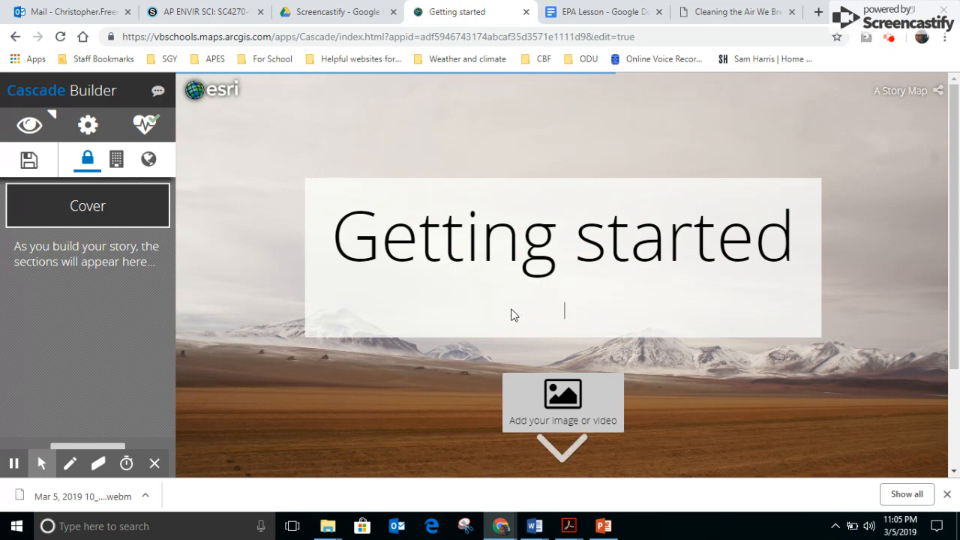
{"action": "type", "text": "C"}
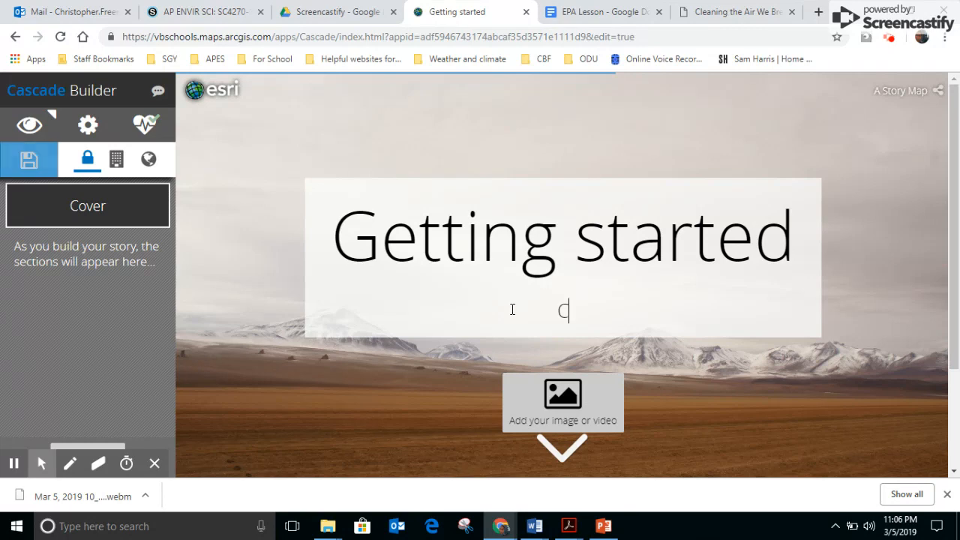
{"action": "type", "text": "hris "}
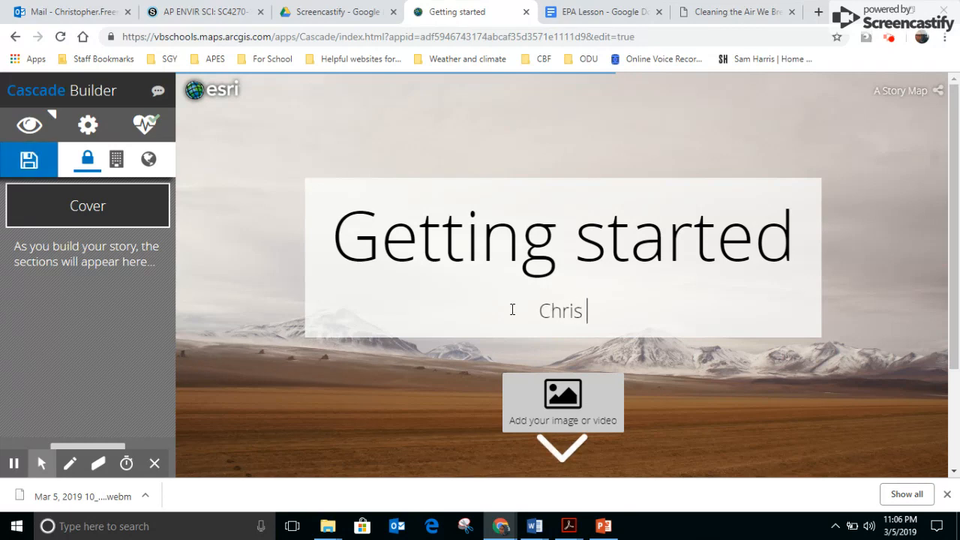
{"action": "type", "text": "Freeman"}
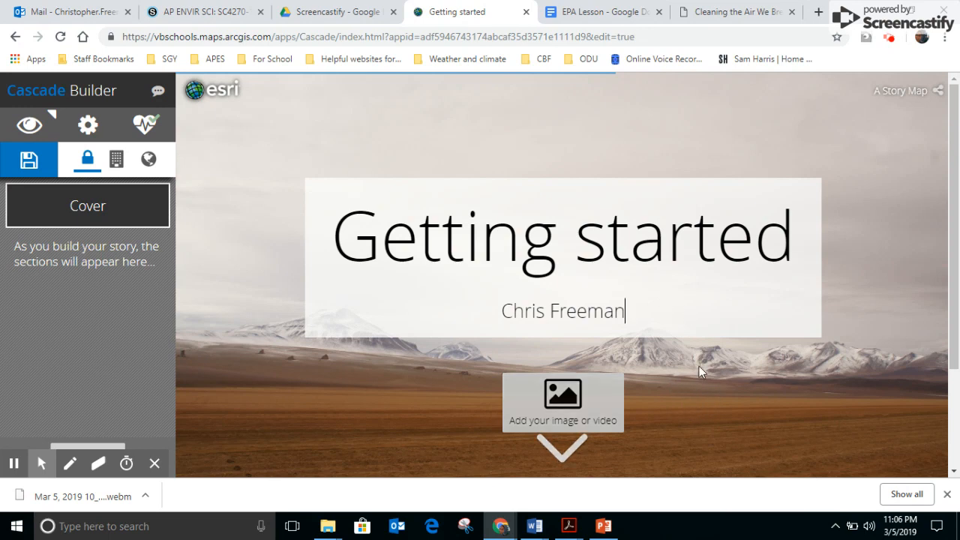
Upload the tree-climbing photo whose file name begins with 17992326 from the Pictures folder as the cover image
{"action": "left_click", "coordinate": [561, 401]}
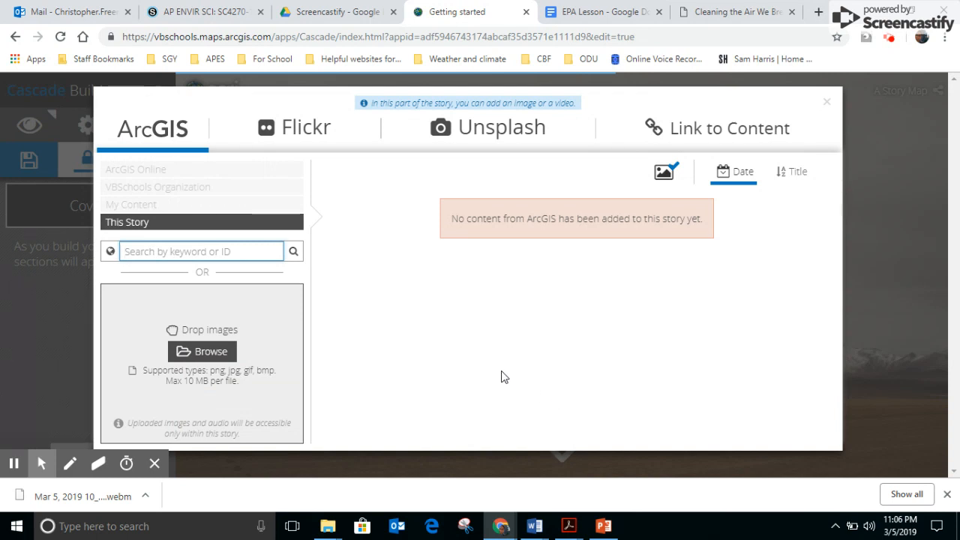
{"action": "left_click", "coordinate": [328, 527]}
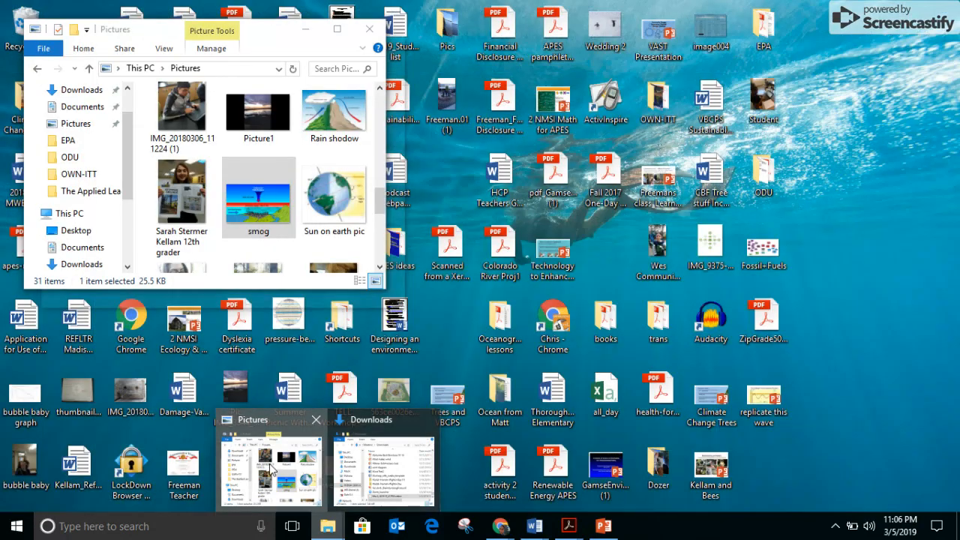
{"action": "left_click", "coordinate": [273, 469]}
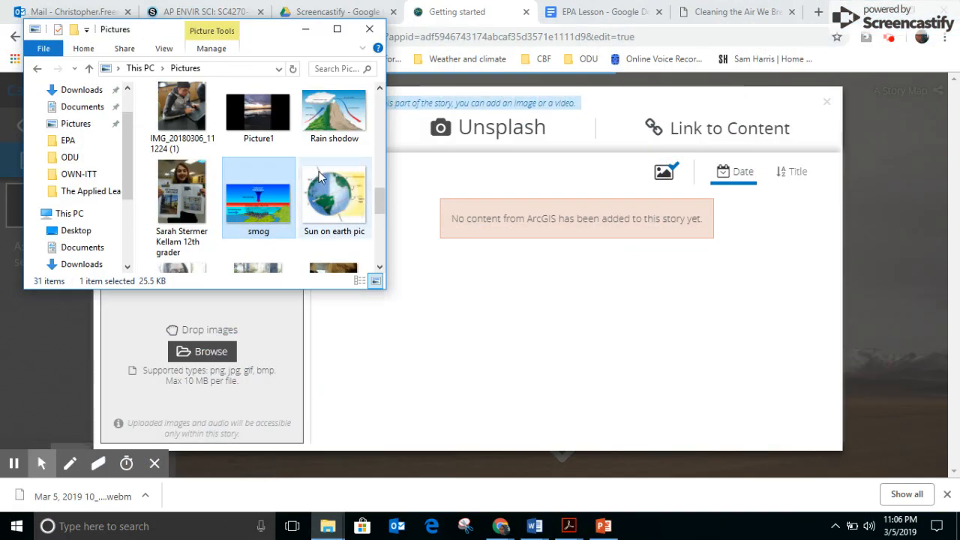
{"action": "left_click_drag", "start_coordinate": [380, 196], "coordinate": [378, 127]}
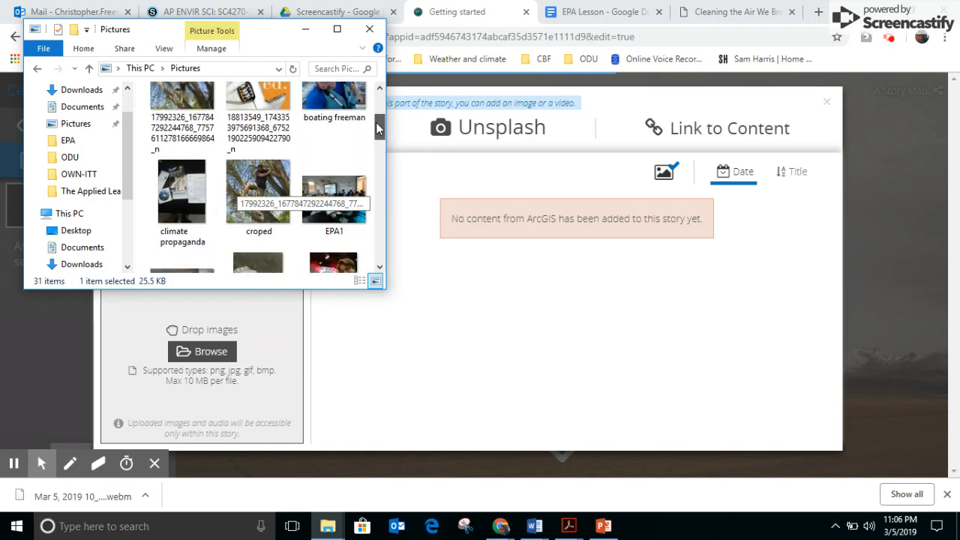
{"action": "left_click_drag", "start_coordinate": [172, 100], "coordinate": [209, 377]}
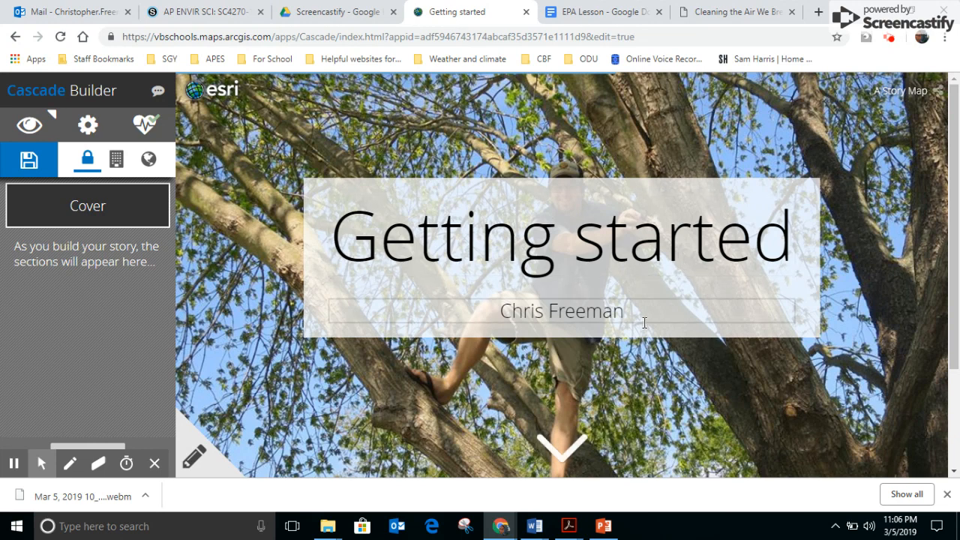
Add a text section below the cover containing the placeholder text "asldkfjas;ldkfjasldfjkas"
{"action": "left_click", "coordinate": [564, 453]}
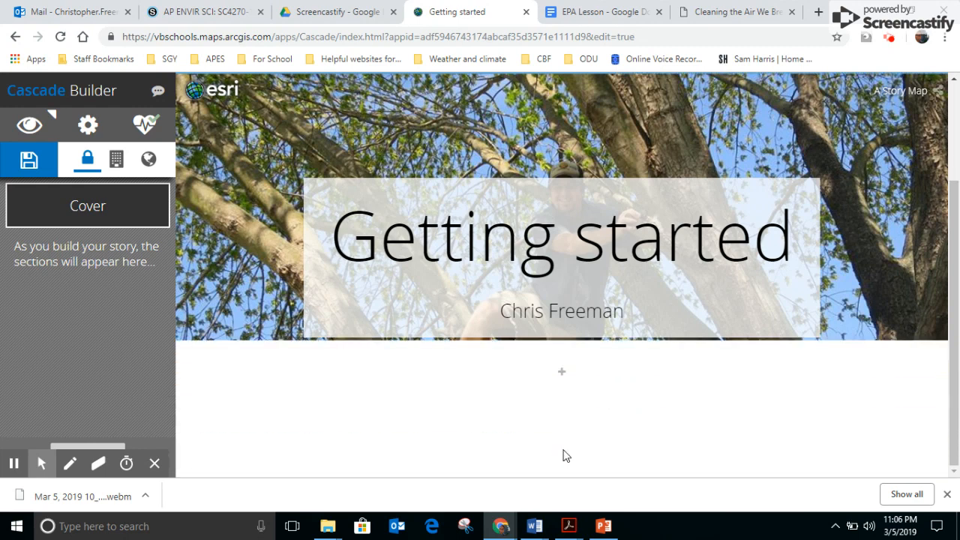
{"action": "left_click", "coordinate": [563, 372]}
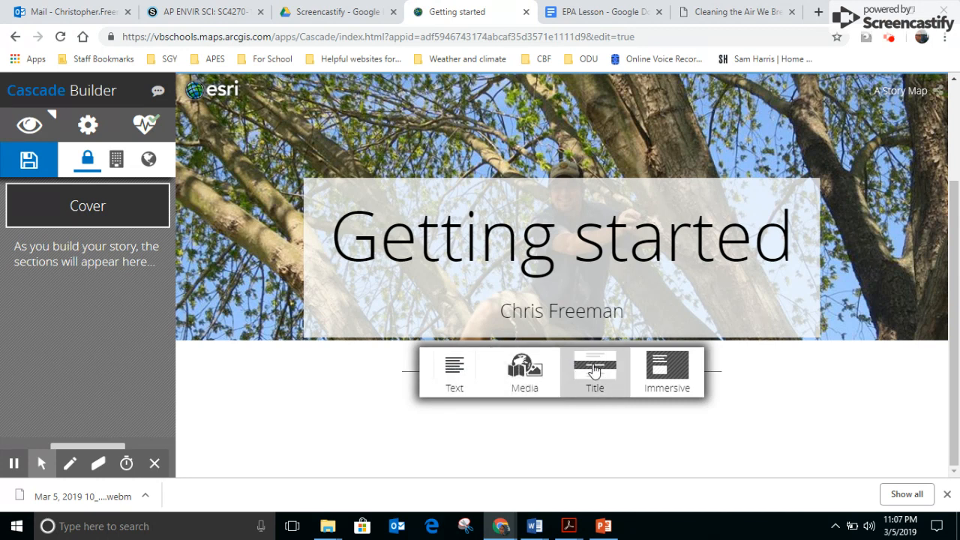
{"action": "left_click", "coordinate": [450, 368]}
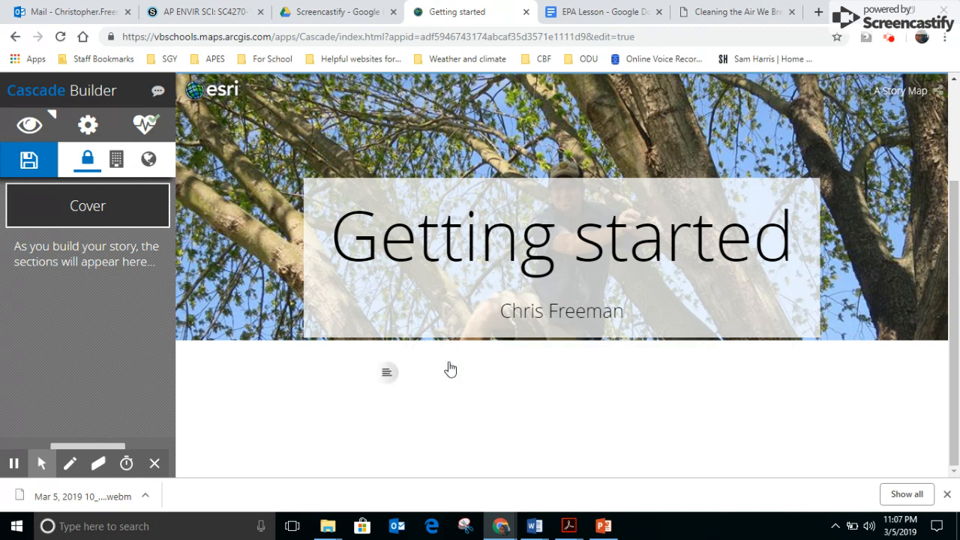
{"action": "type", "text": "asldkfjas;ldkfjasldfjkas"}
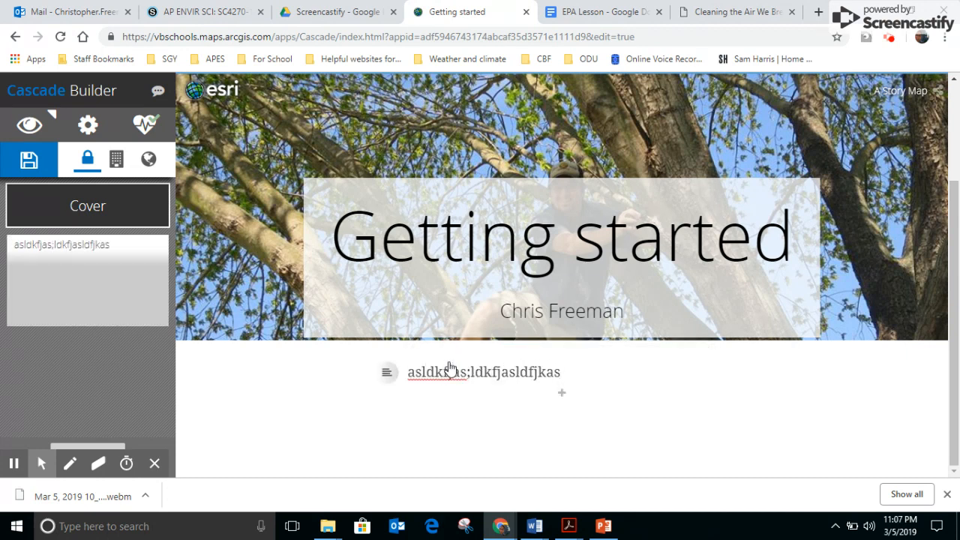
Add a title section below the placeholder text and give it the title "This is fun"
{"action": "left_click", "coordinate": [561, 393]}
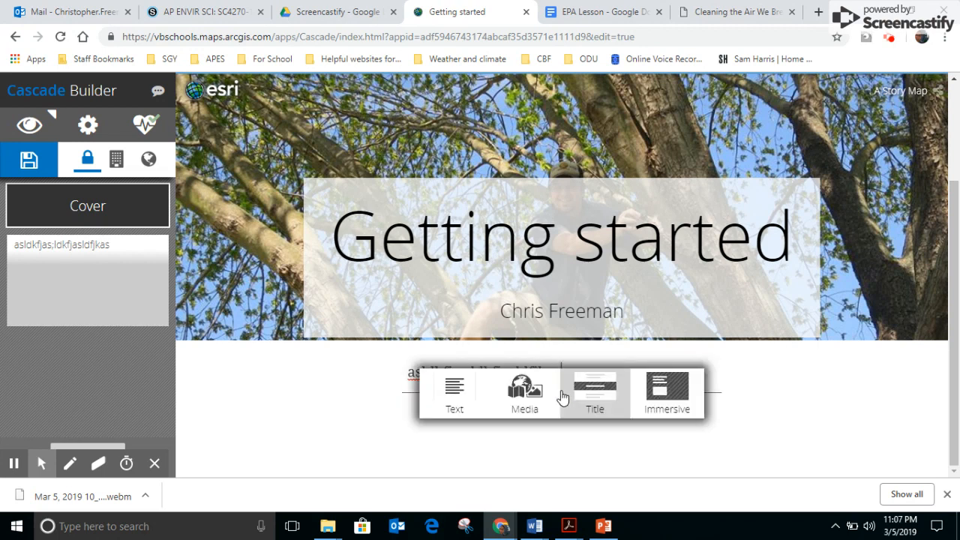
{"action": "left_click", "coordinate": [597, 393]}
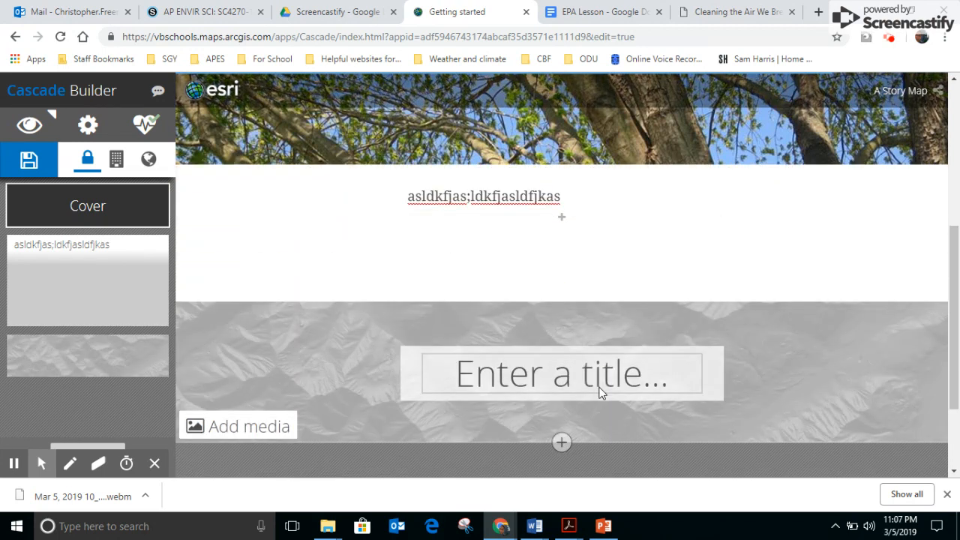
{"action": "left_click", "coordinate": [568, 373]}
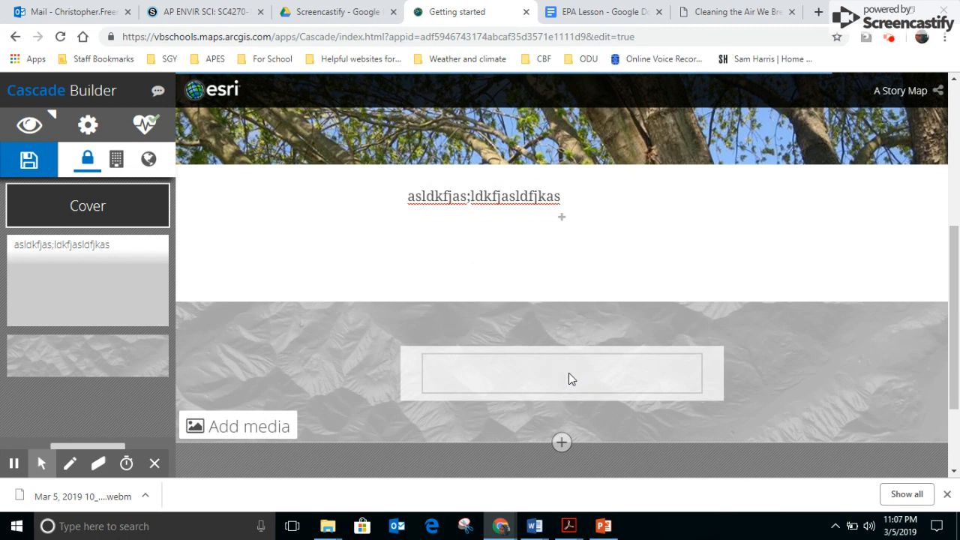
{"action": "type", "text": "THis is "}
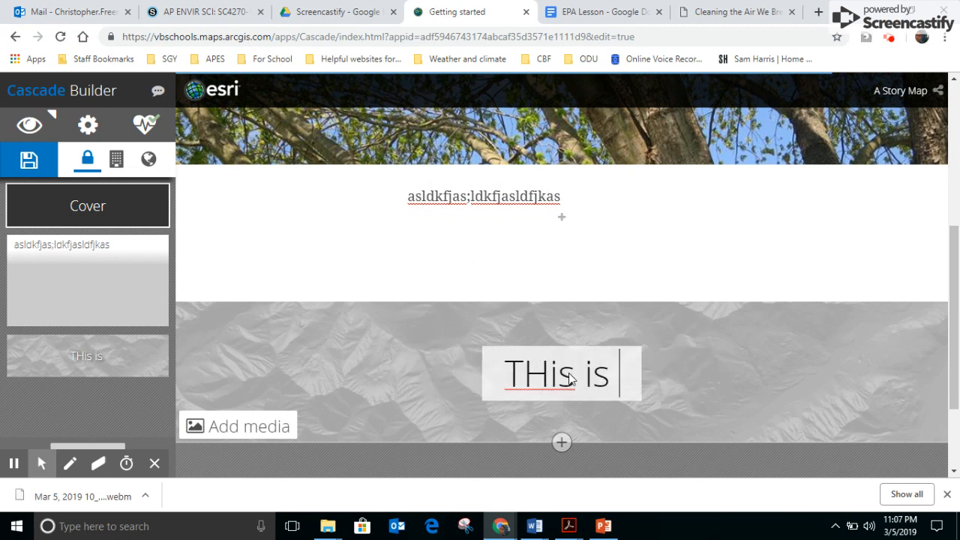
{"action": "type", "text": "fun"}
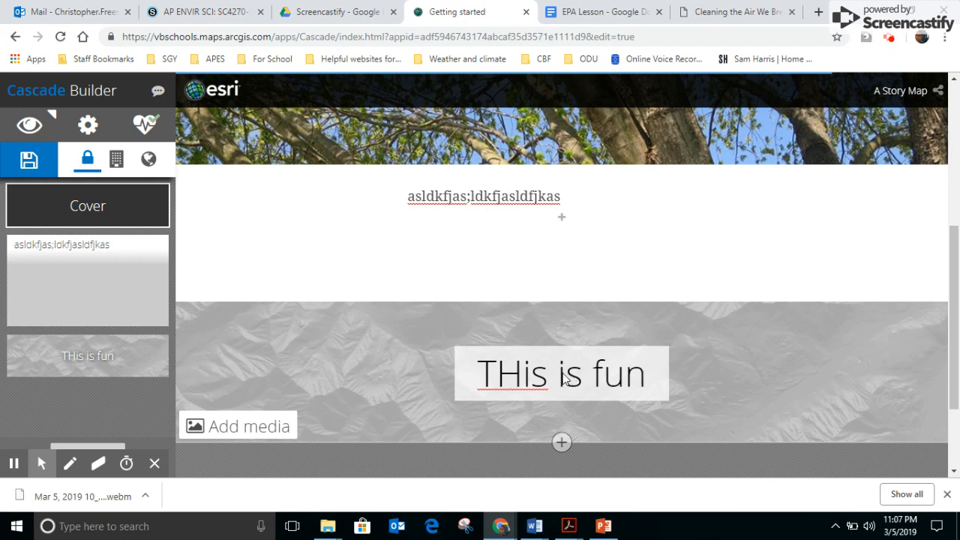
{"action": "right_click", "coordinate": [523, 379]}
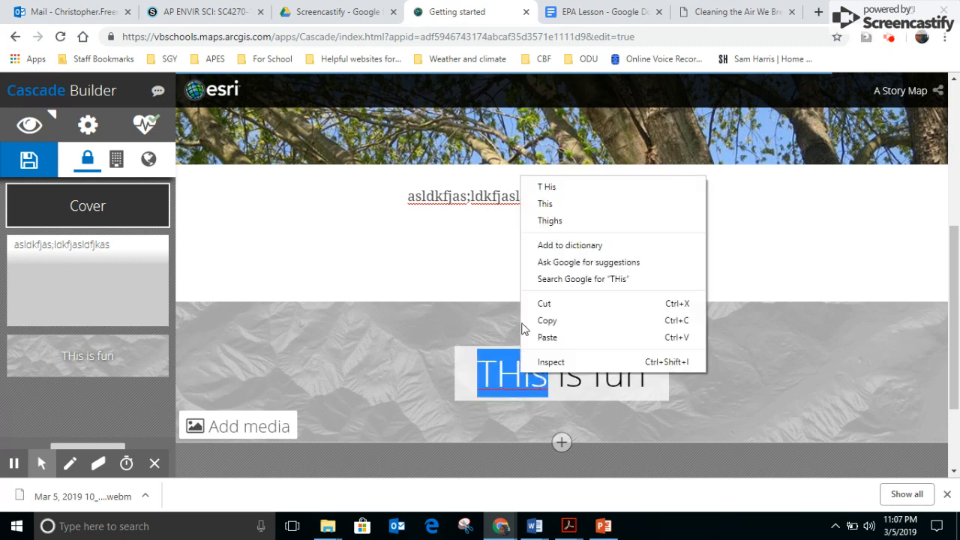
{"action": "left_click", "coordinate": [555, 210]}
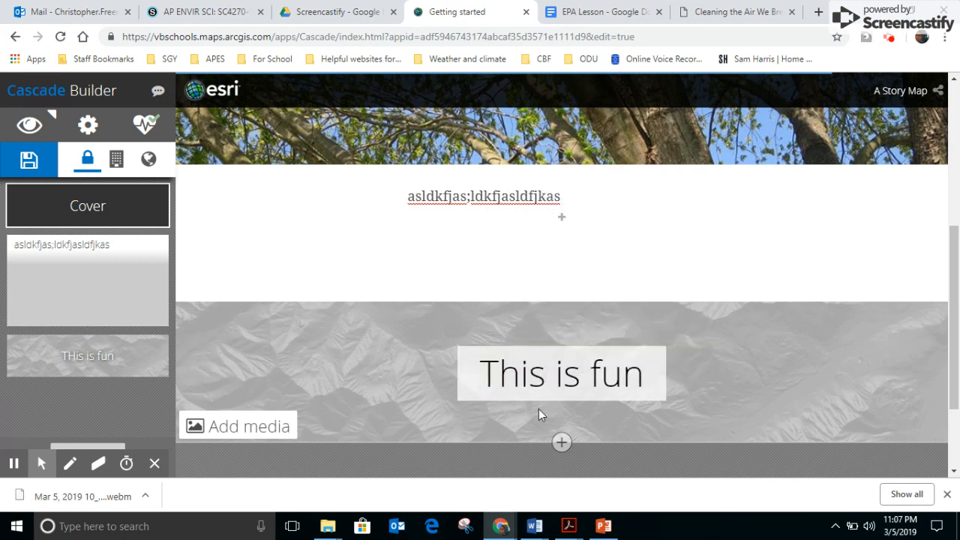
Upload IMG_20170125_172238 from the Pictures folder as the background image of the "This is fun" title section
{"action": "left_click", "coordinate": [244, 427]}
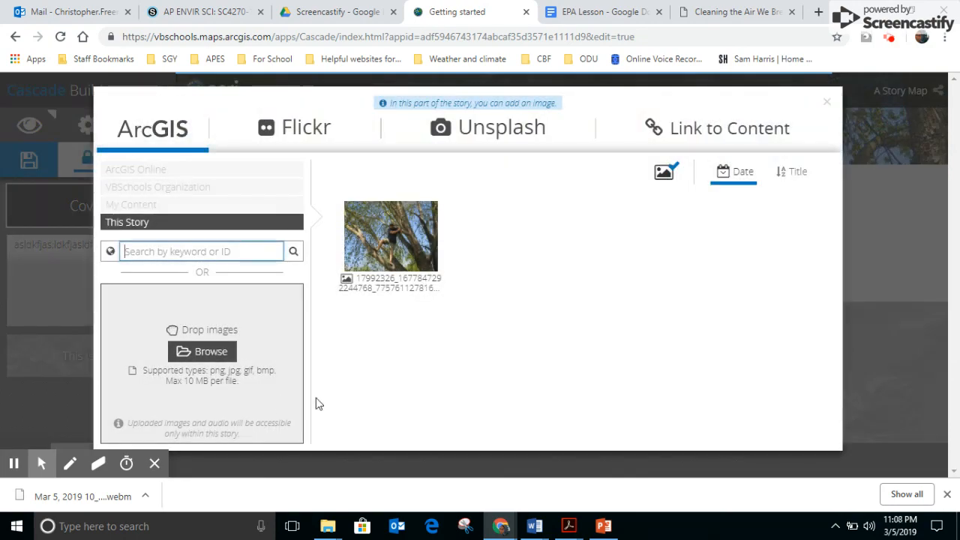
{"action": "mouse_move", "coordinate": [328, 528]}
{"action": "left_click", "coordinate": [285, 478]}
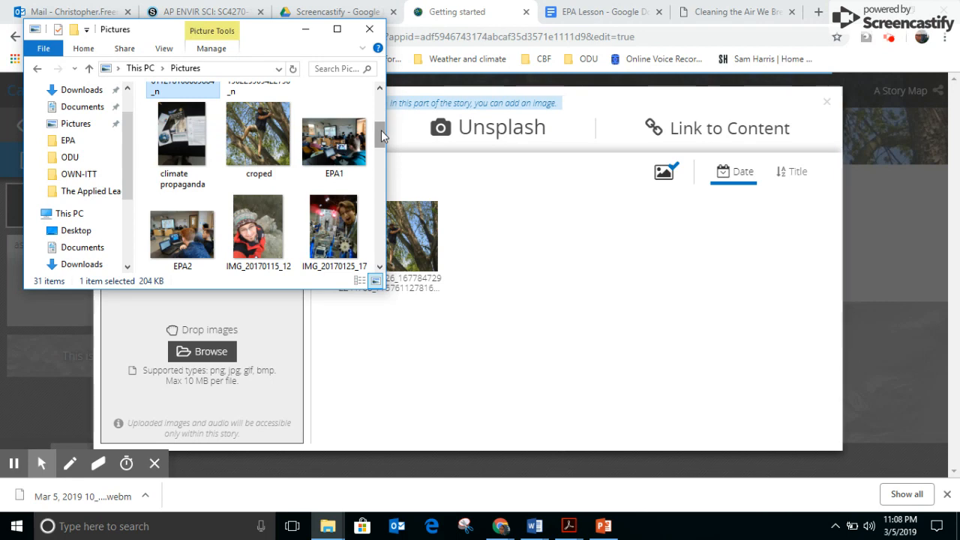
{"action": "left_click", "coordinate": [334, 235]}
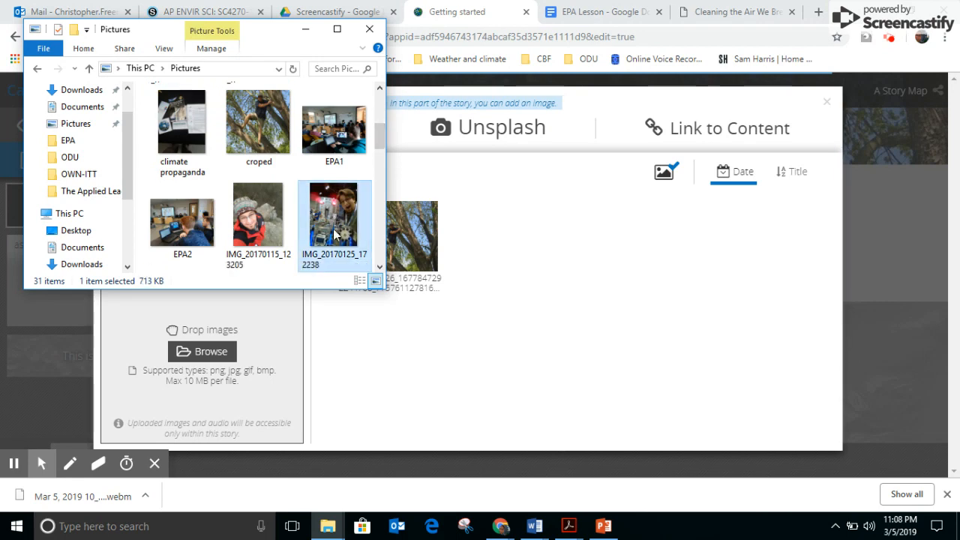
{"action": "left_click_drag", "start_coordinate": [334, 236], "coordinate": [231, 379]}
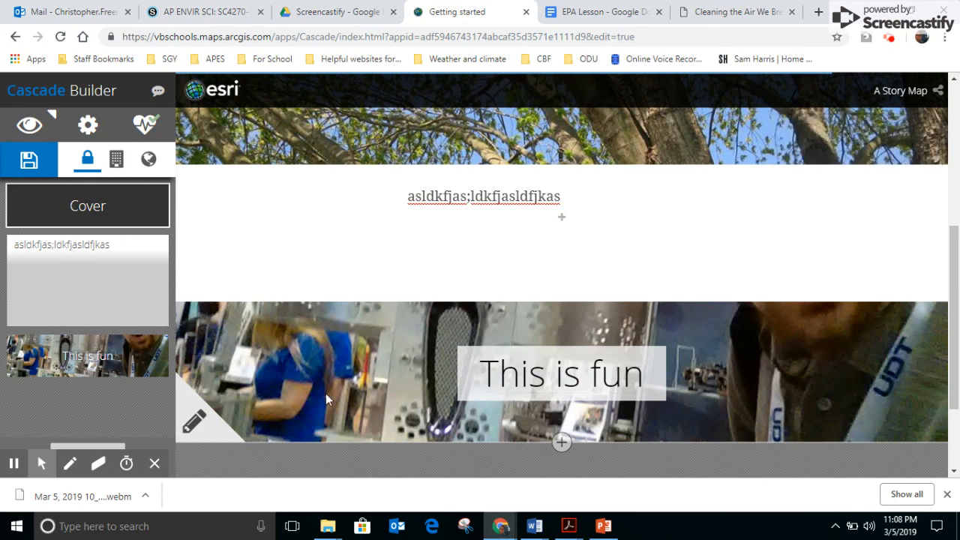
Move the focal point of the title section's background photo up to the level of the man's face
{"action": "left_click", "coordinate": [194, 422]}
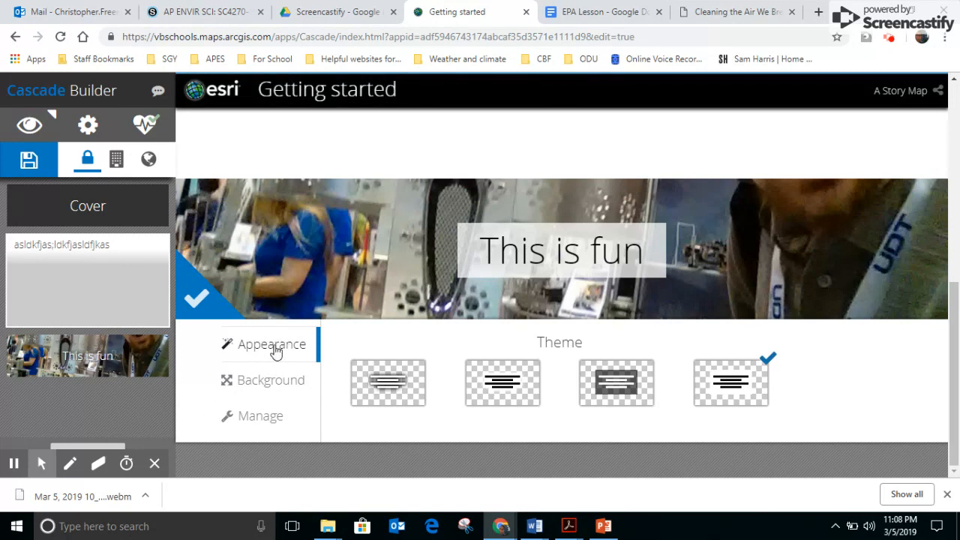
{"action": "left_click", "coordinate": [266, 417]}
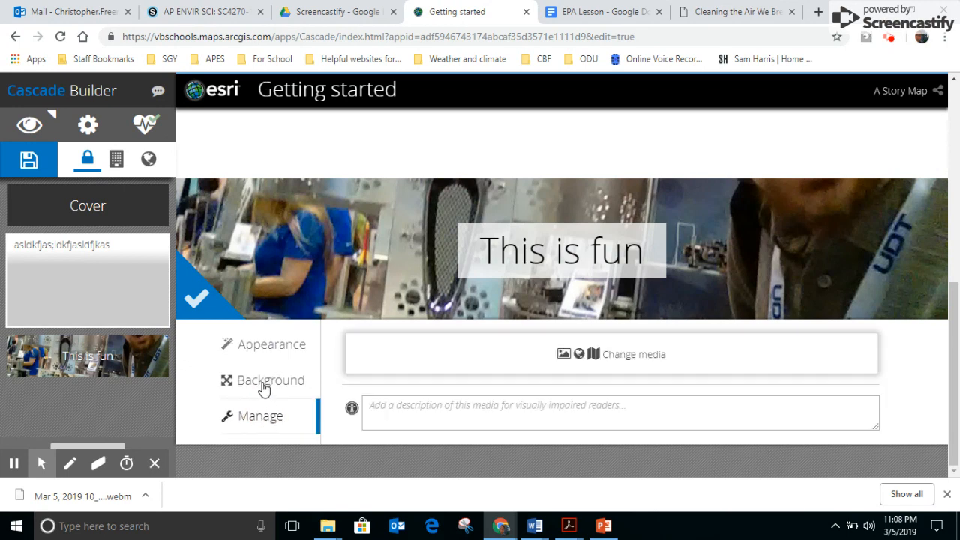
{"action": "left_click", "coordinate": [264, 386]}
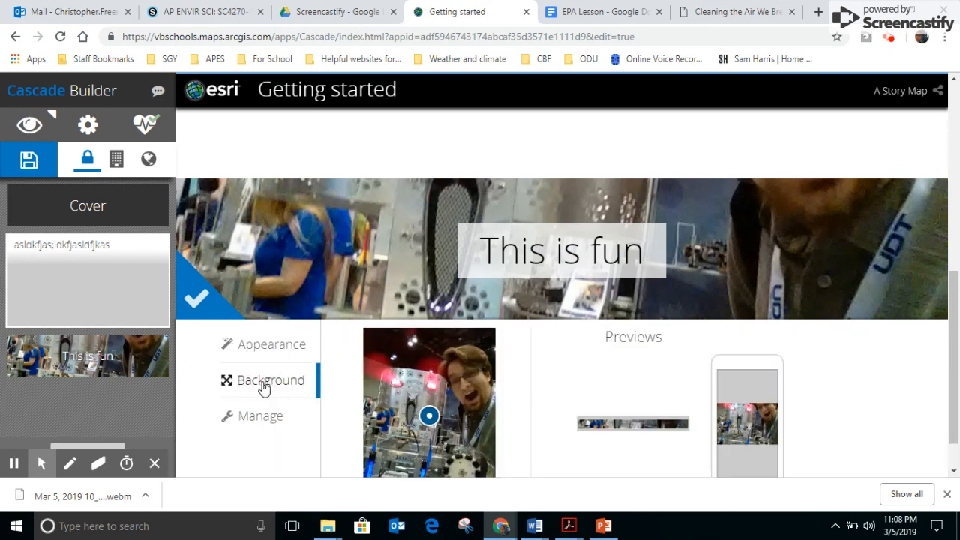
{"action": "left_click", "coordinate": [429, 412]}
{"action": "left_click_drag", "start_coordinate": [428, 412], "coordinate": [427, 387]}
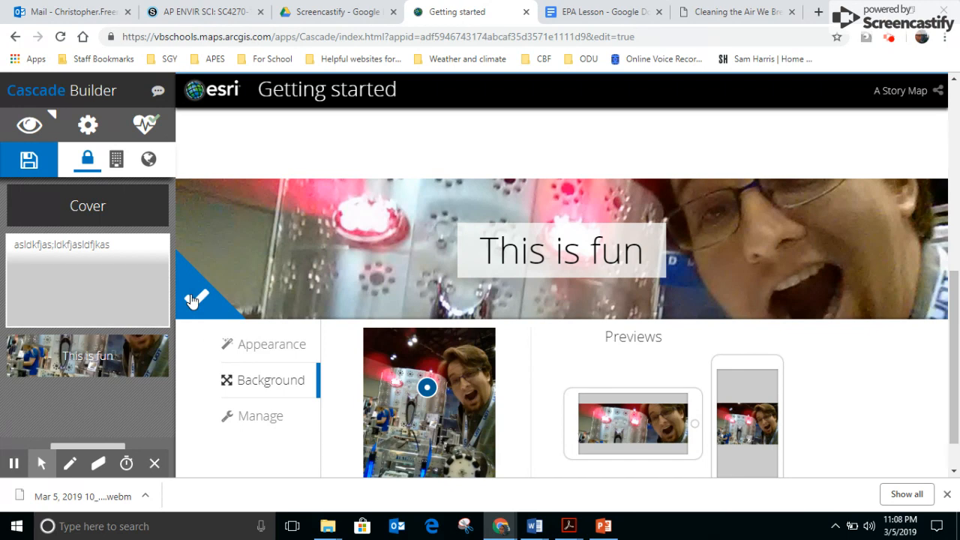
{"action": "left_click", "coordinate": [192, 300]}
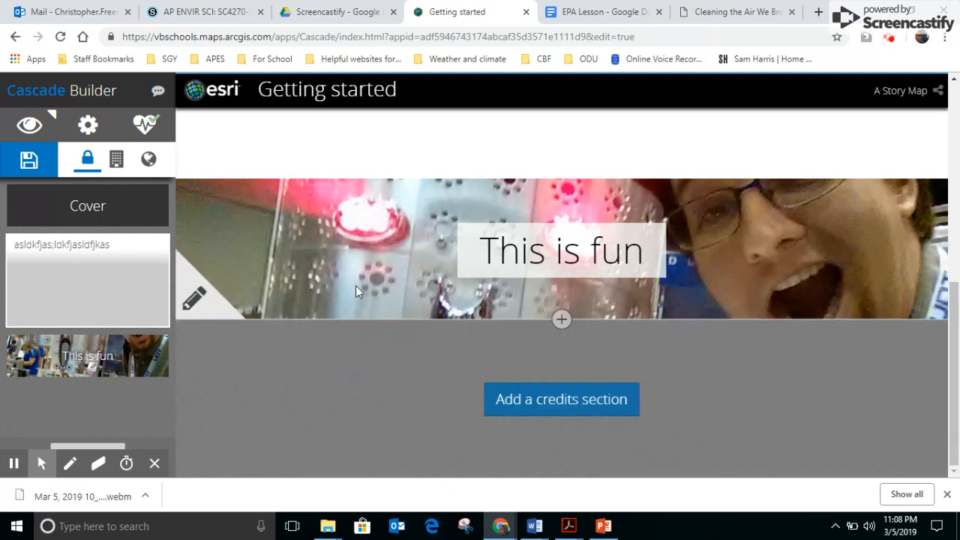
Add an immersive section below the title section and upload EPA2 from the Pictures folder as its media
{"action": "left_click", "coordinate": [561, 320]}
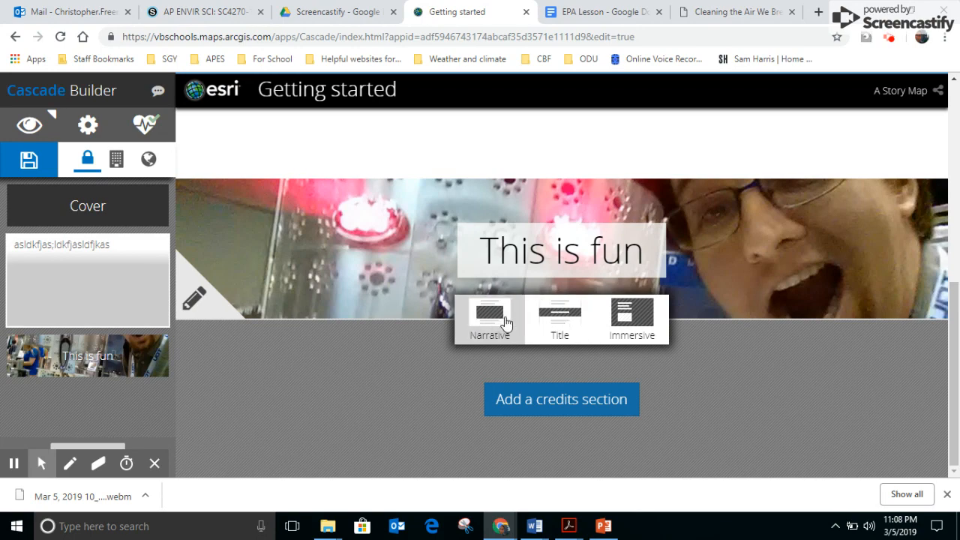
{"action": "left_click", "coordinate": [637, 321]}
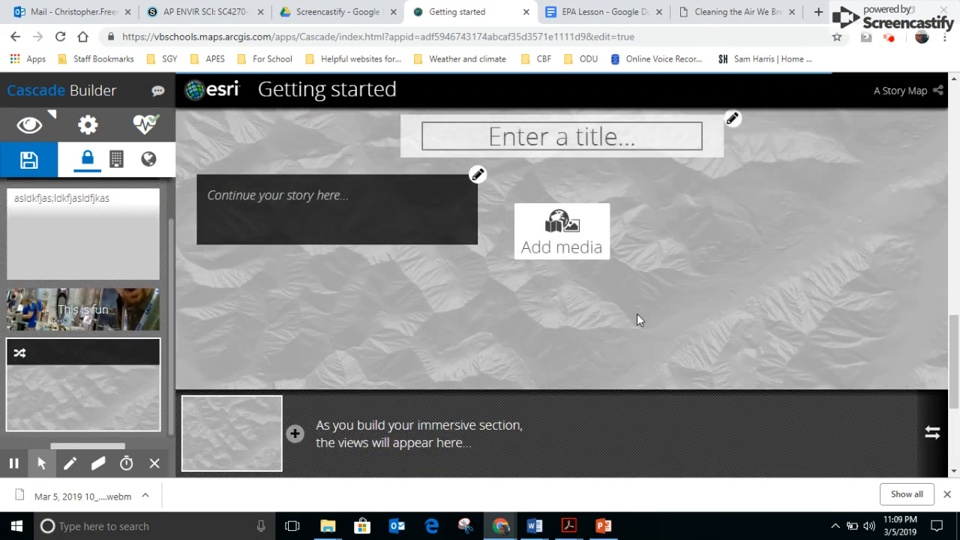
{"action": "left_click", "coordinate": [565, 229]}
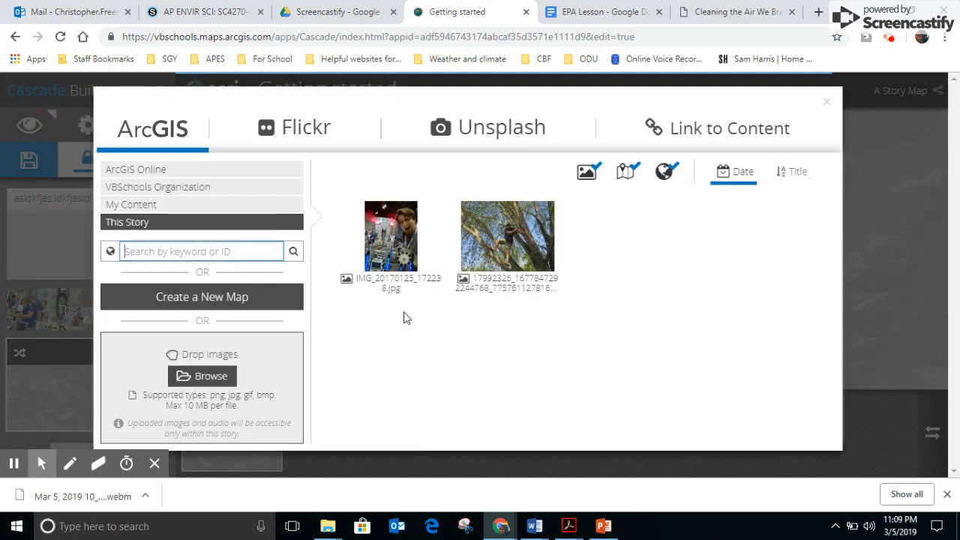
{"action": "left_click", "coordinate": [327, 529]}
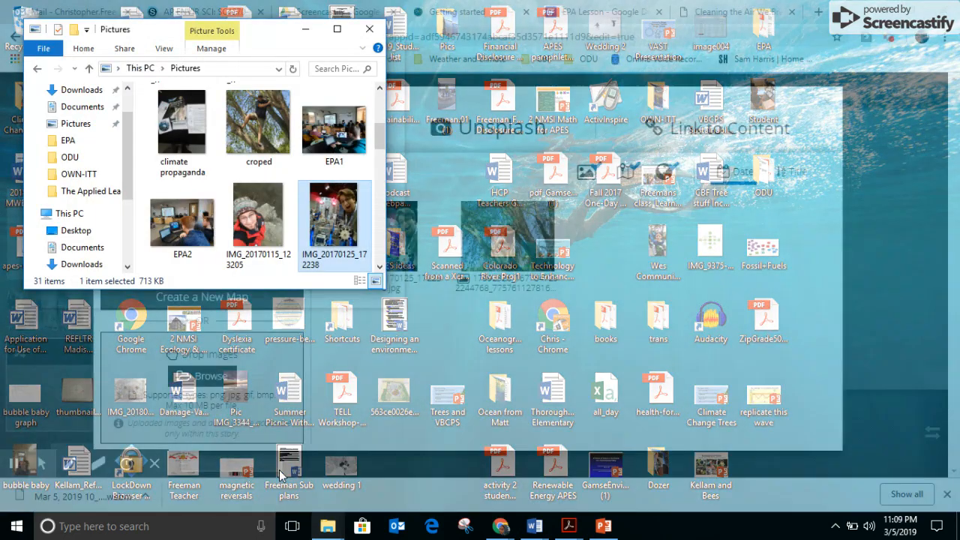
{"action": "left_click", "coordinate": [279, 470]}
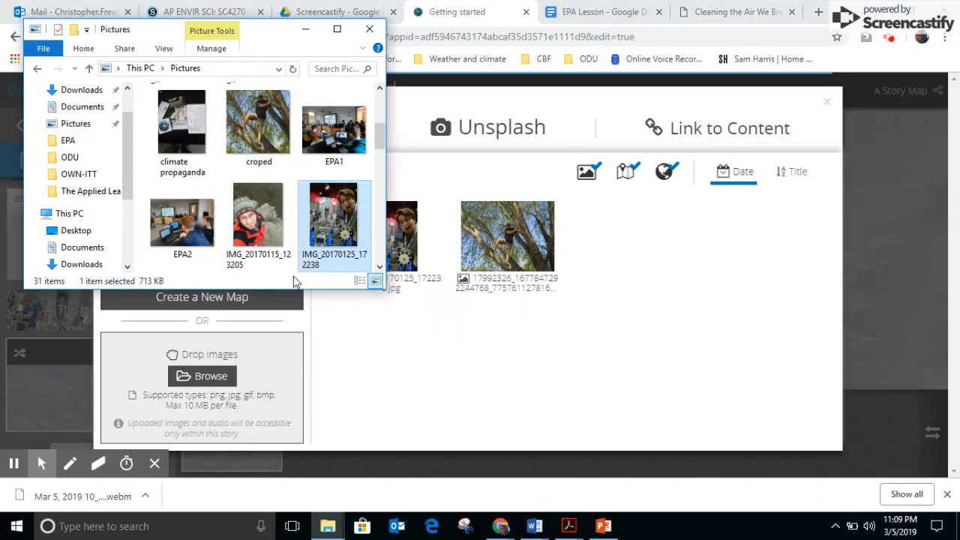
{"action": "left_click", "coordinate": [178, 227]}
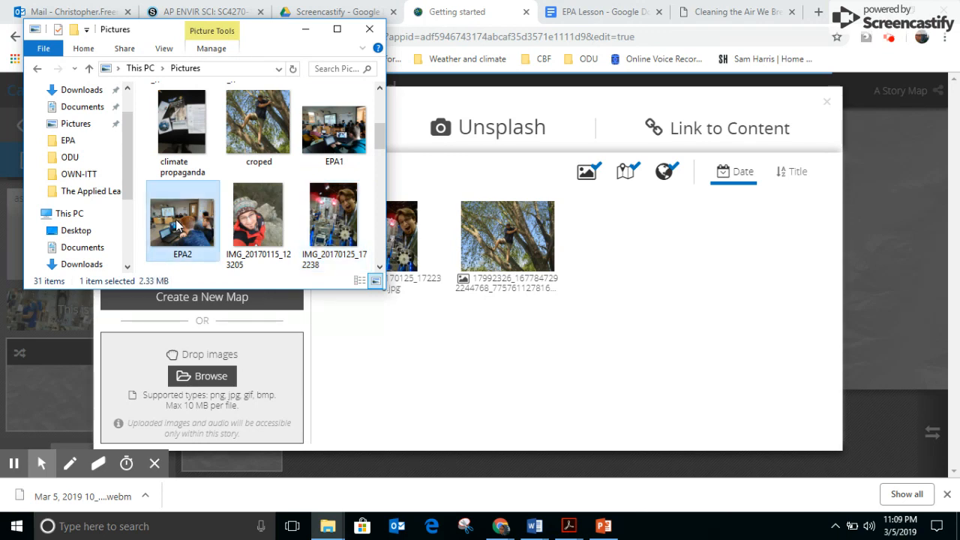
{"action": "left_click_drag", "start_coordinate": [177, 225], "coordinate": [196, 410]}
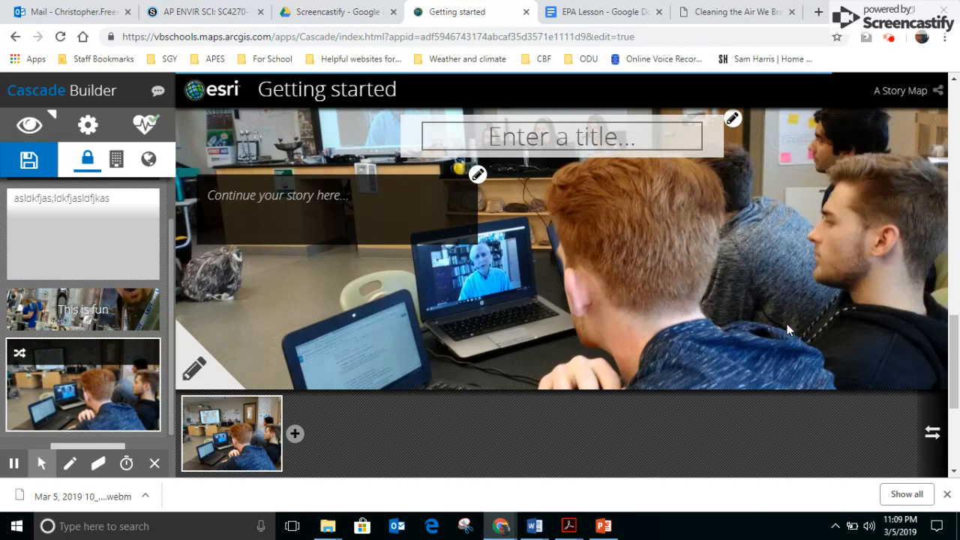
Title the immersive section "EPA talk" and fill its text panel with the placeholder "asdf;kjasdf;lkasdjfa;lsfj"
{"action": "left_click", "coordinate": [953, 360]}
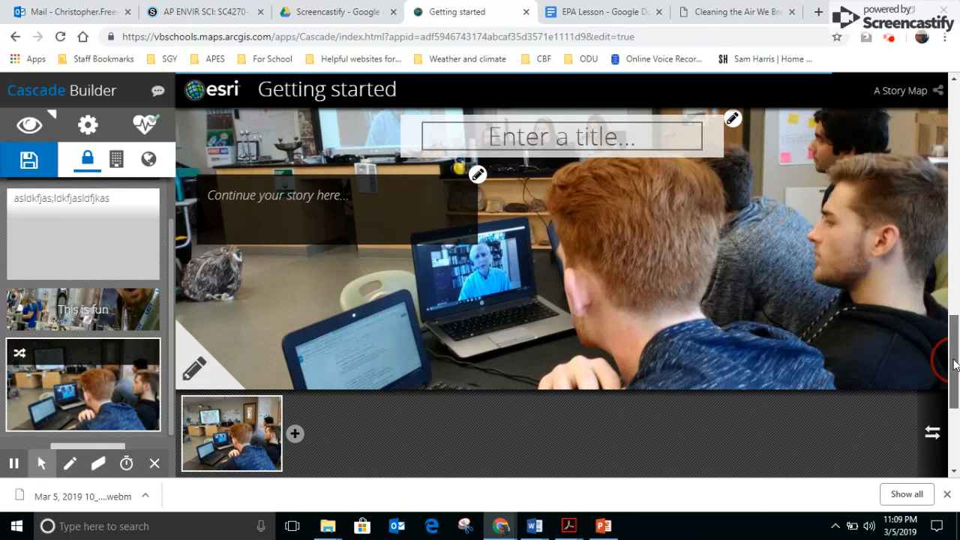
{"action": "left_click", "coordinate": [555, 138]}
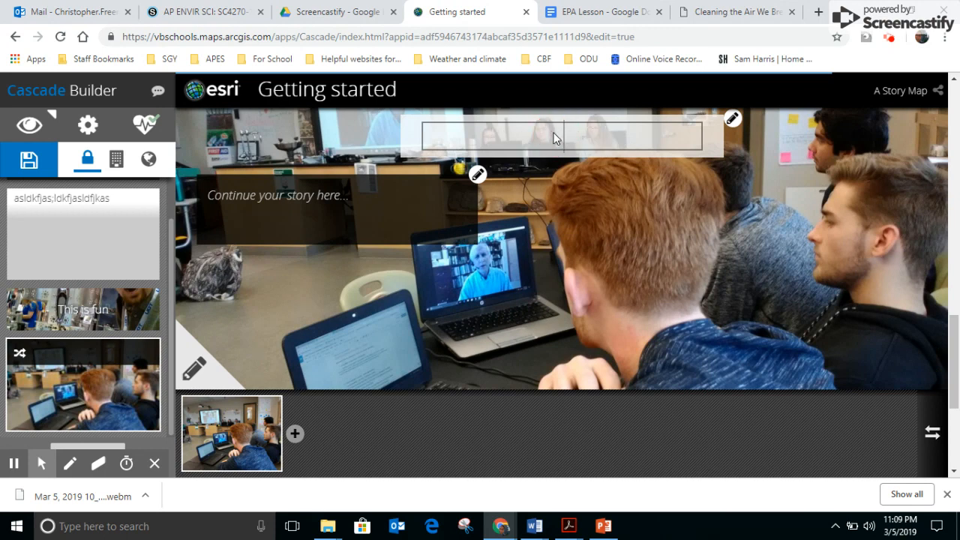
{"action": "type", "text": "EPA"}
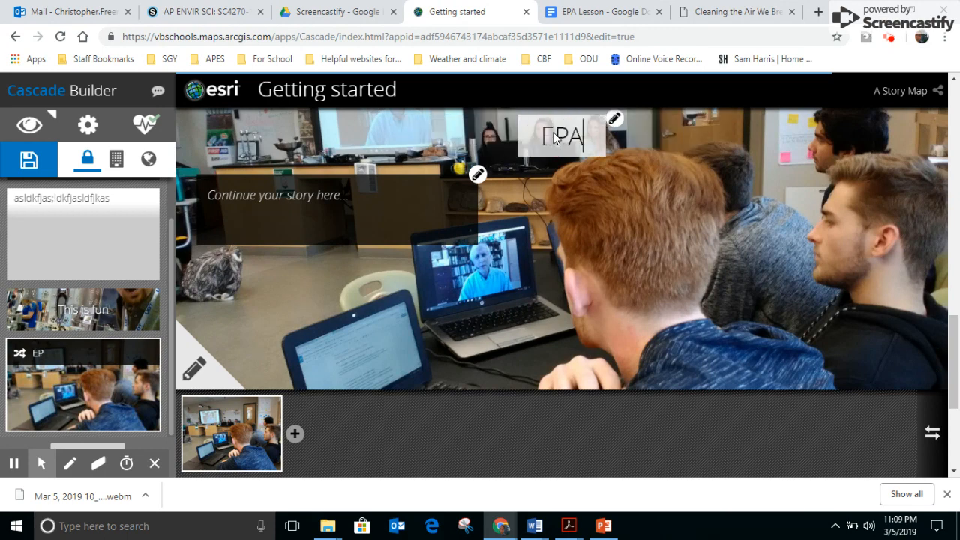
{"action": "type", "text": " talk"}
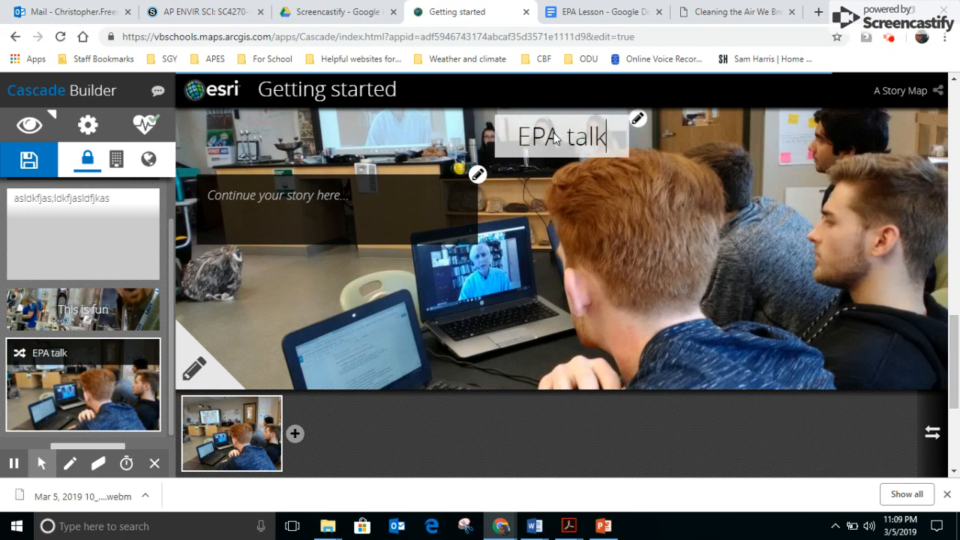
{"action": "left_click", "coordinate": [287, 197]}
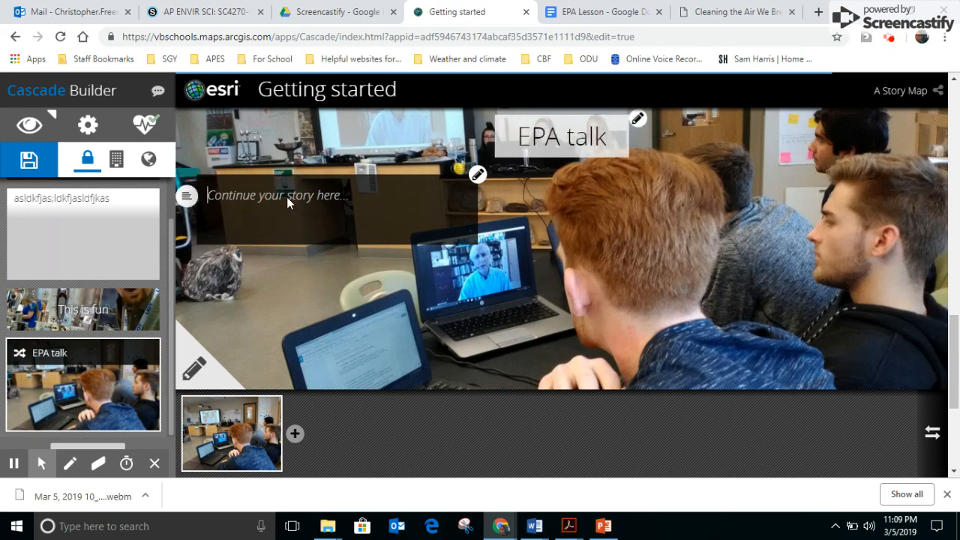
{"action": "type", "text": "asdf;kjasdf;lkasdjfa;lsfj"}
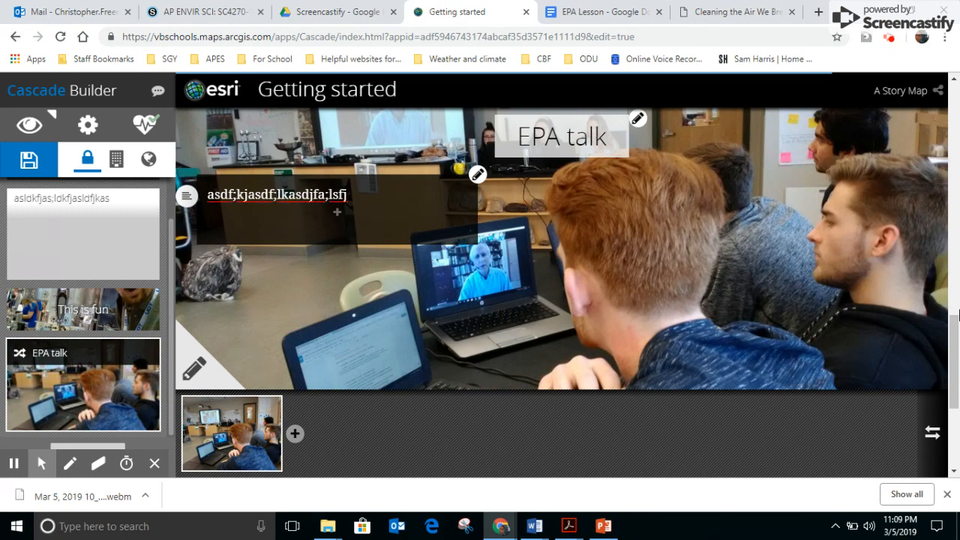
{"action": "mouse_move", "coordinate": [949, 346]}
{"action": "left_mouse_down"}
{"action": "mouse_move", "coordinate": [949, 321]}
{"action": "mouse_move", "coordinate": [948, 365]}
{"action": "mouse_move", "coordinate": [948, 349]}
{"action": "left_mouse_up"}
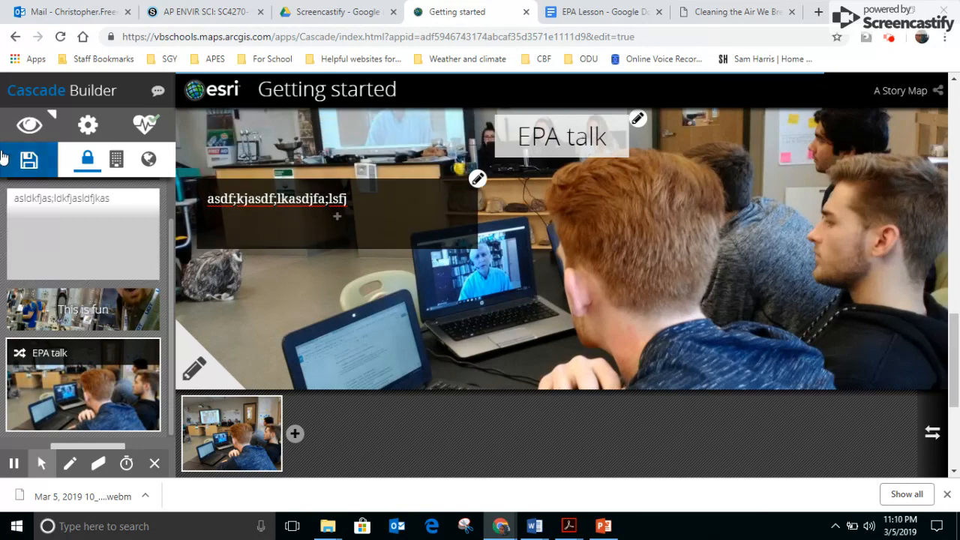
Save the story and view its published layout from the cover down to the immersive section
{"action": "left_click", "coordinate": [28, 160]}
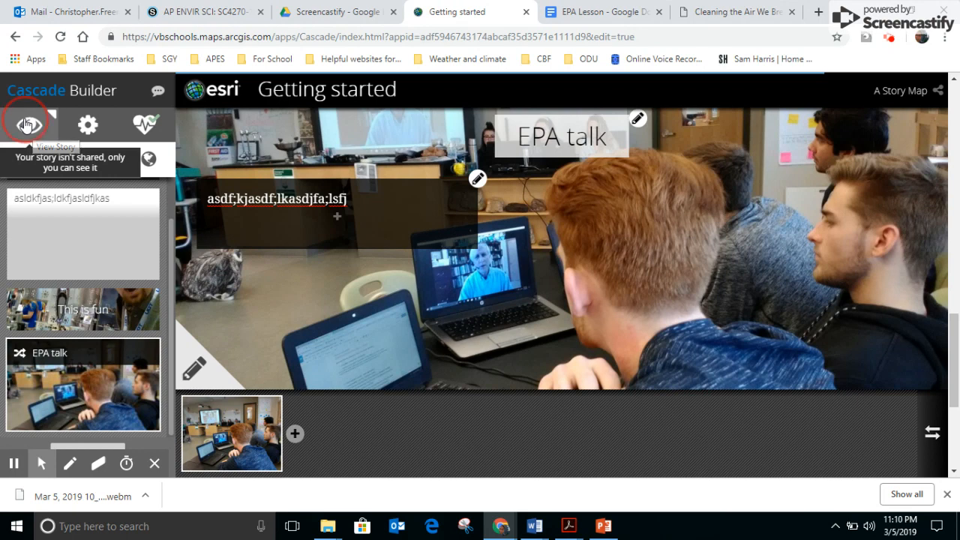
{"action": "left_click", "coordinate": [26, 125]}
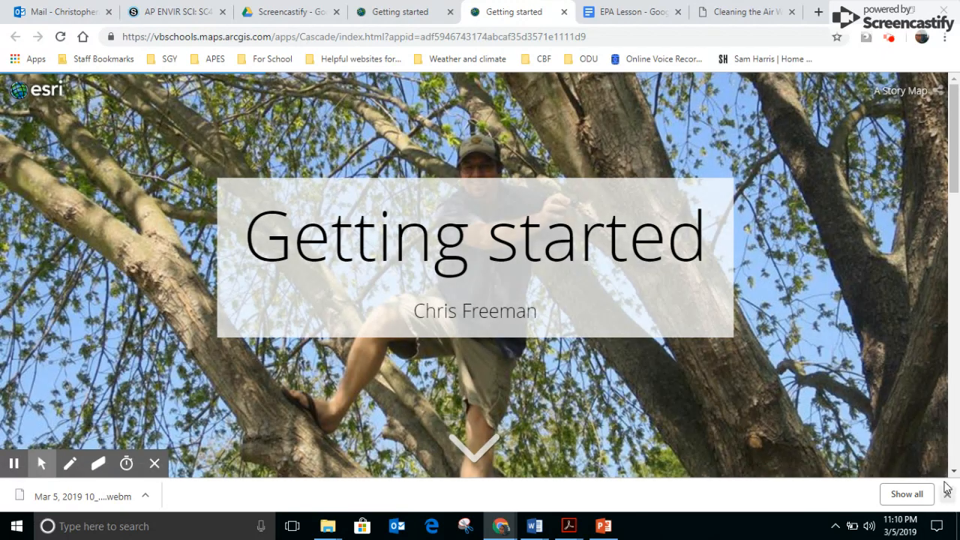
{"action": "left_click_drag", "start_coordinate": [954, 137], "coordinate": [955, 178]}
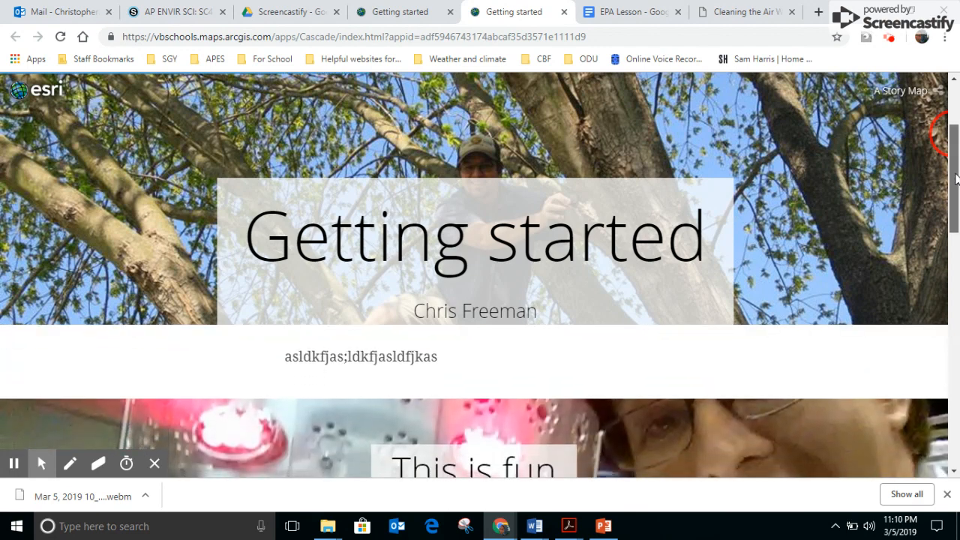
{"action": "left_click_drag", "start_coordinate": [955, 178], "coordinate": [955, 240]}
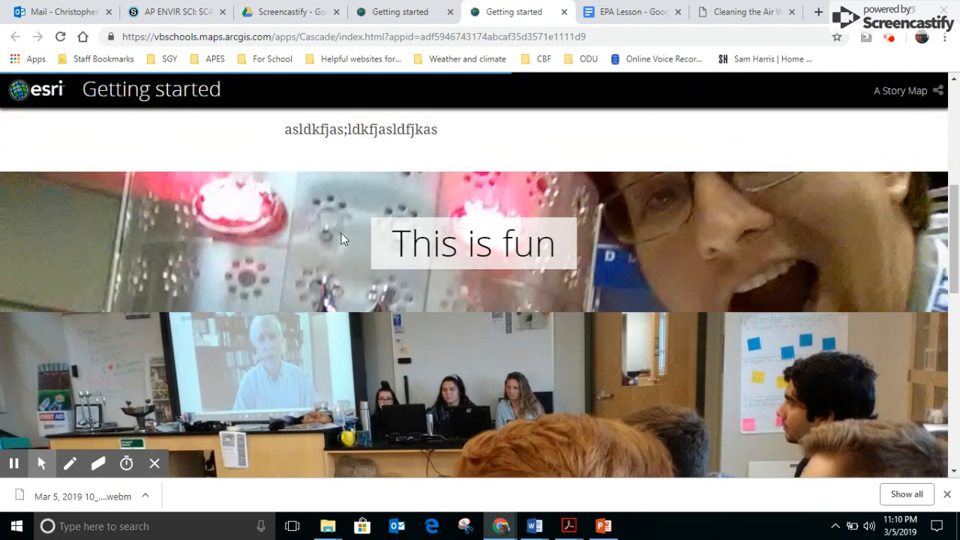